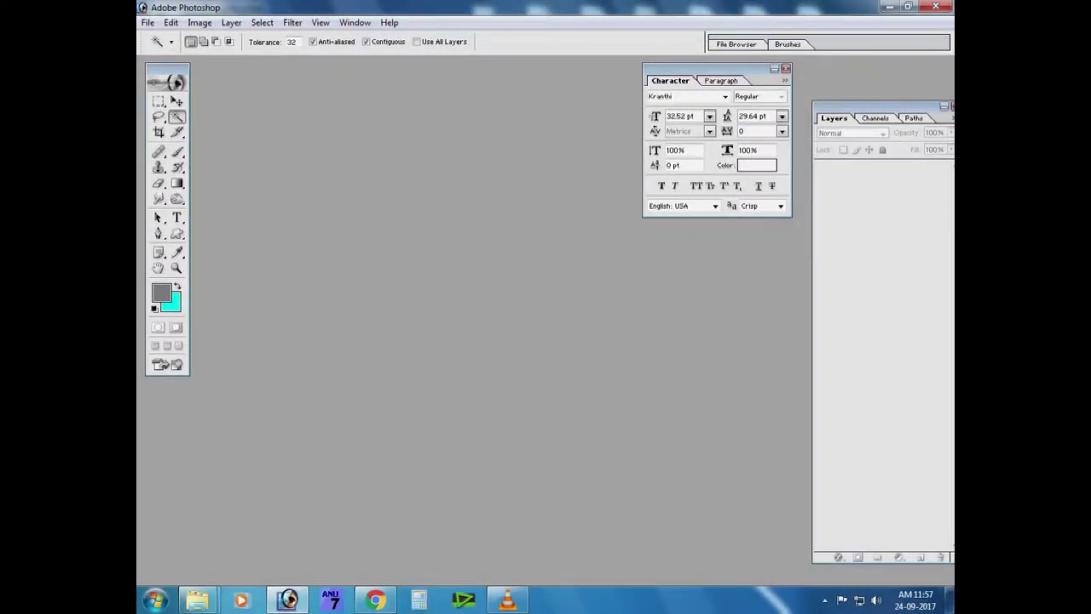
Load the 0000125 portrait image from the tube work folder
key("ctrl+o")
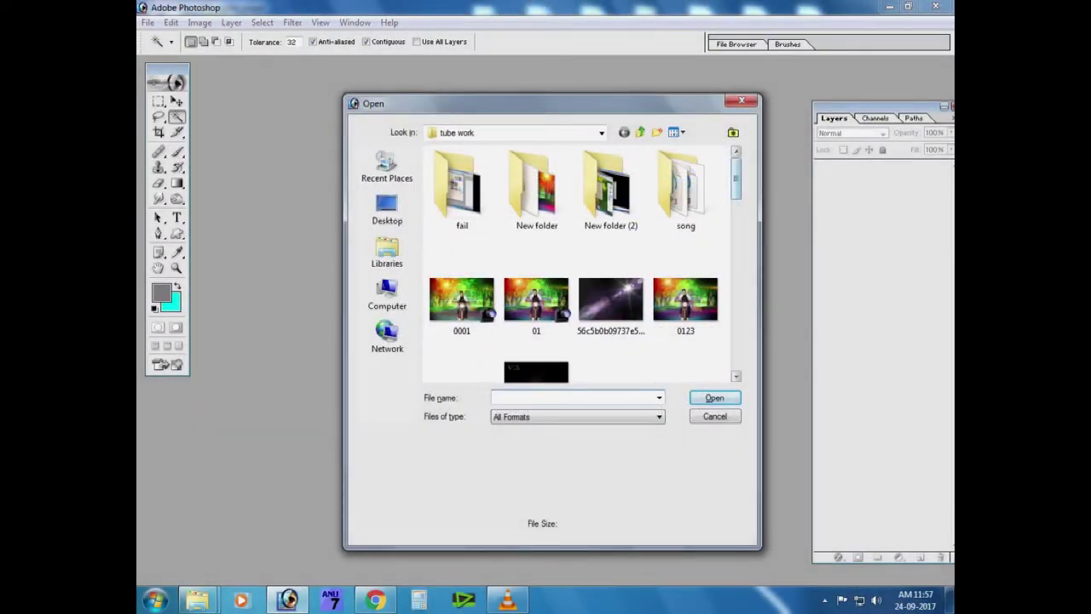
scroll(580, 264, "down", 3)
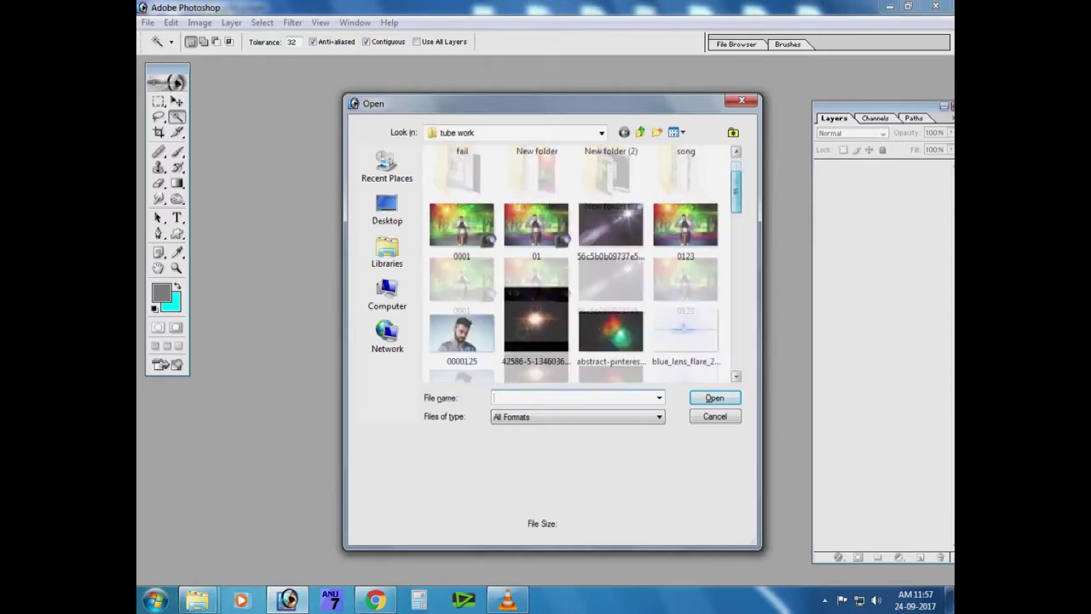
left_click(461, 272)
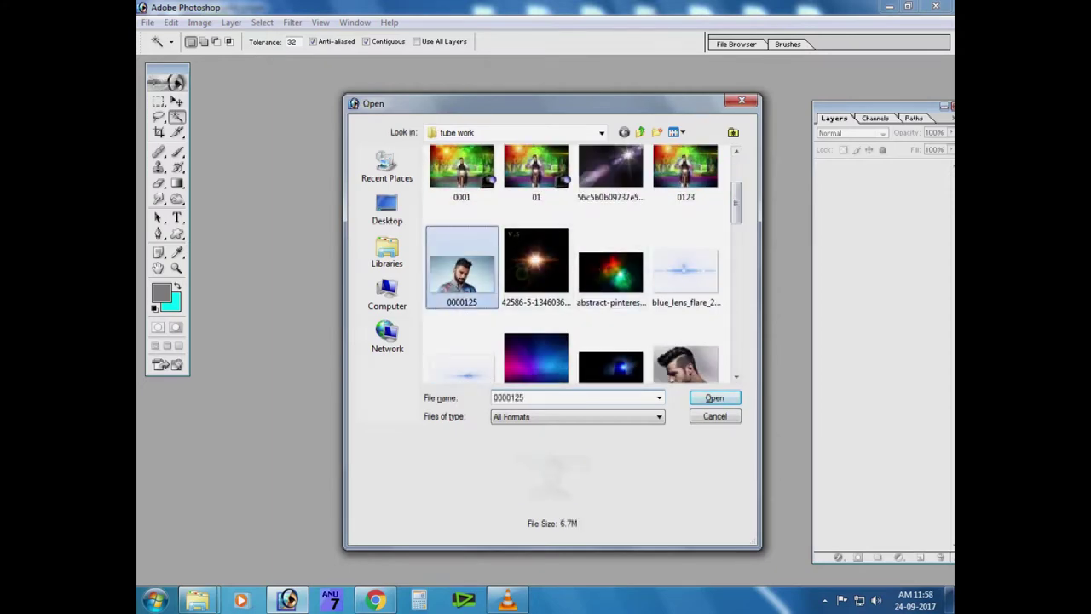
key("Return")
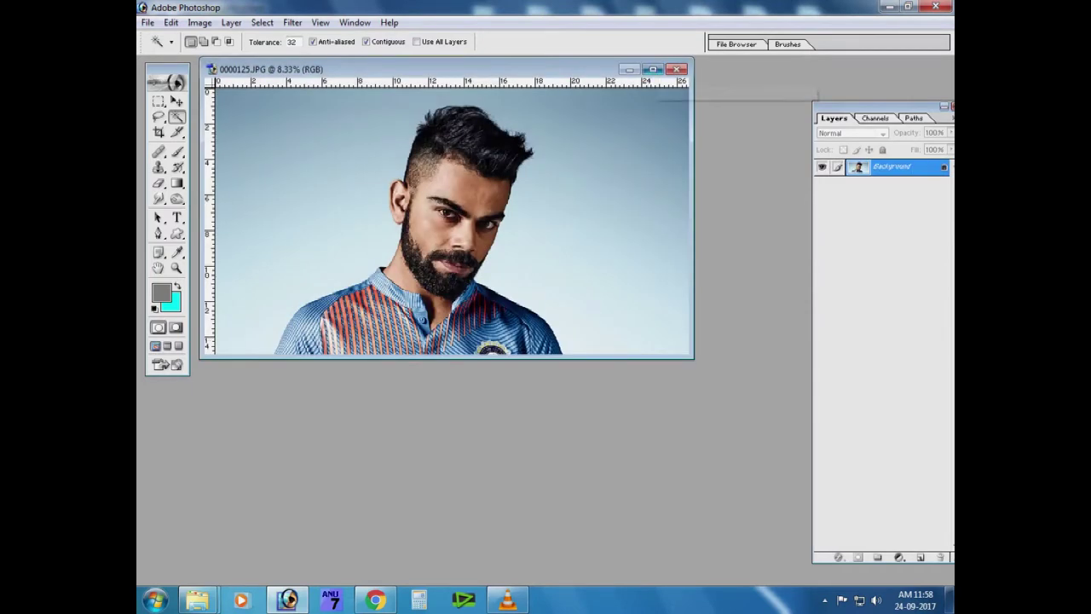
Create a new white 8 x 12 inch, 300 ppi document starting from the 8 x 10 preset
left_click(652, 69)
key("m")
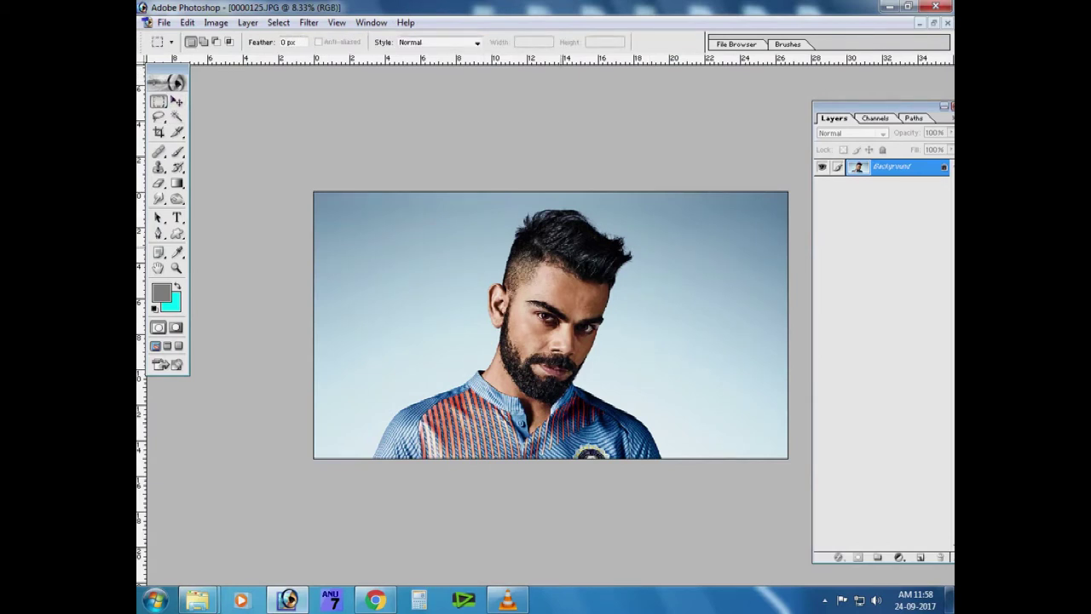
key("ctrl+n")
left_click(614, 246)
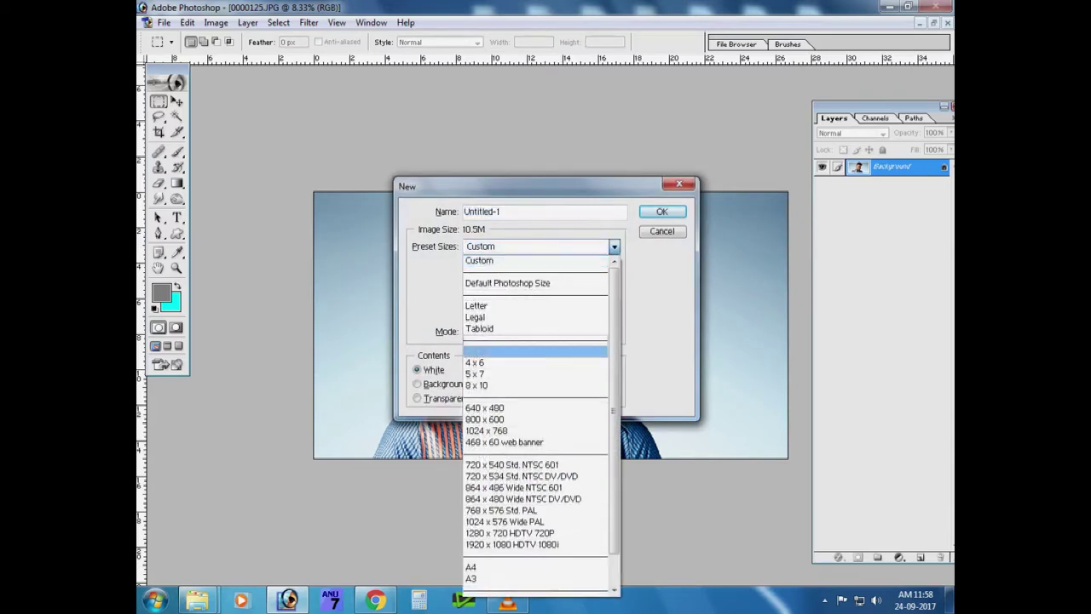
left_click(512, 385)
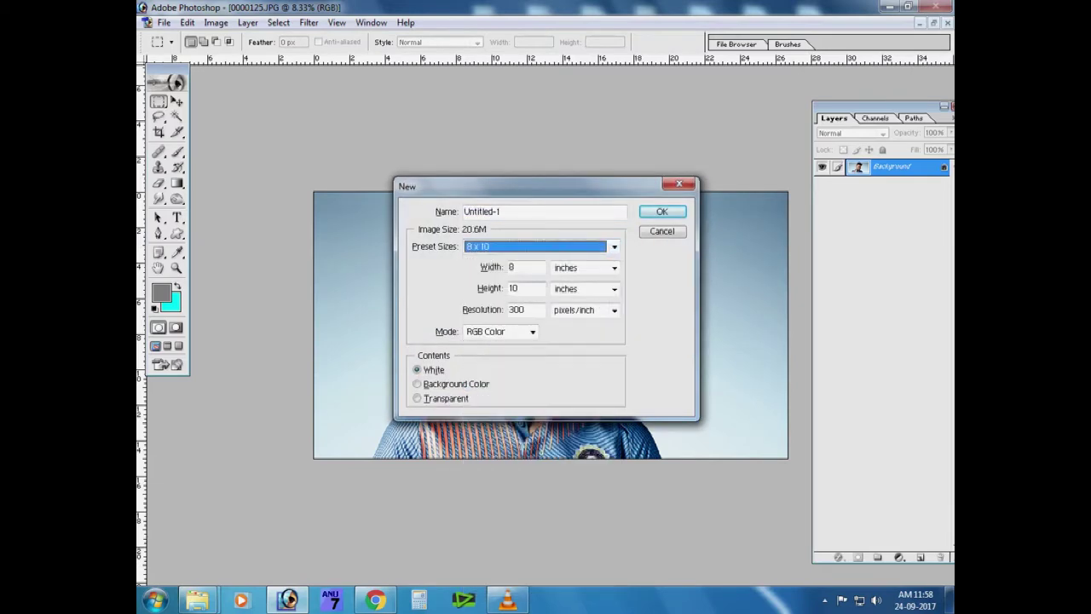
double_click(520, 288)
type("12")
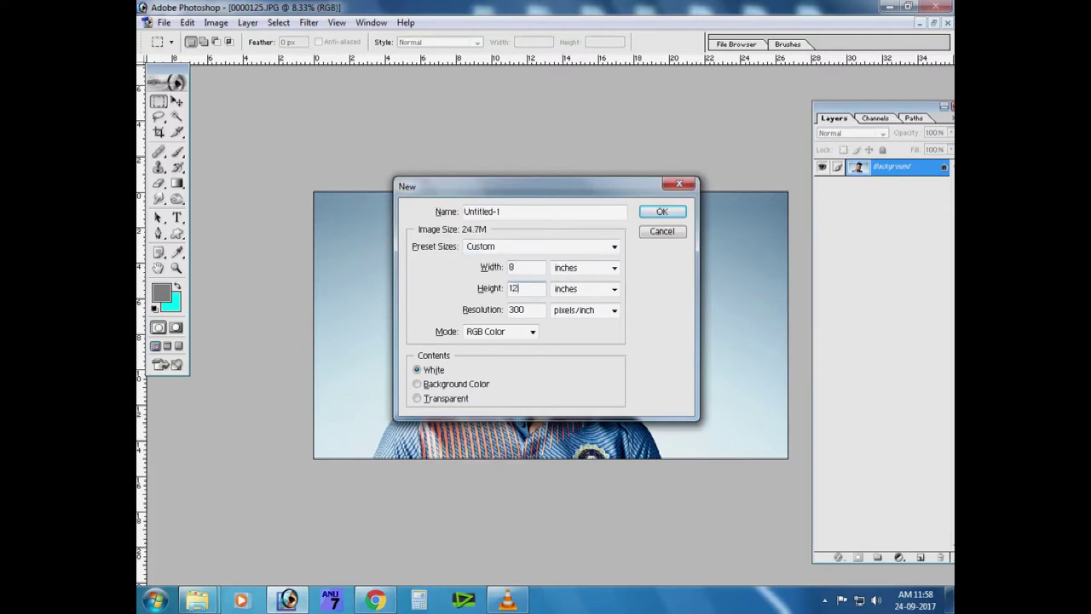
left_click(661, 211)
Rotate the new canvas to landscape orientation
left_click(199, 22)
left_click(340, 182)
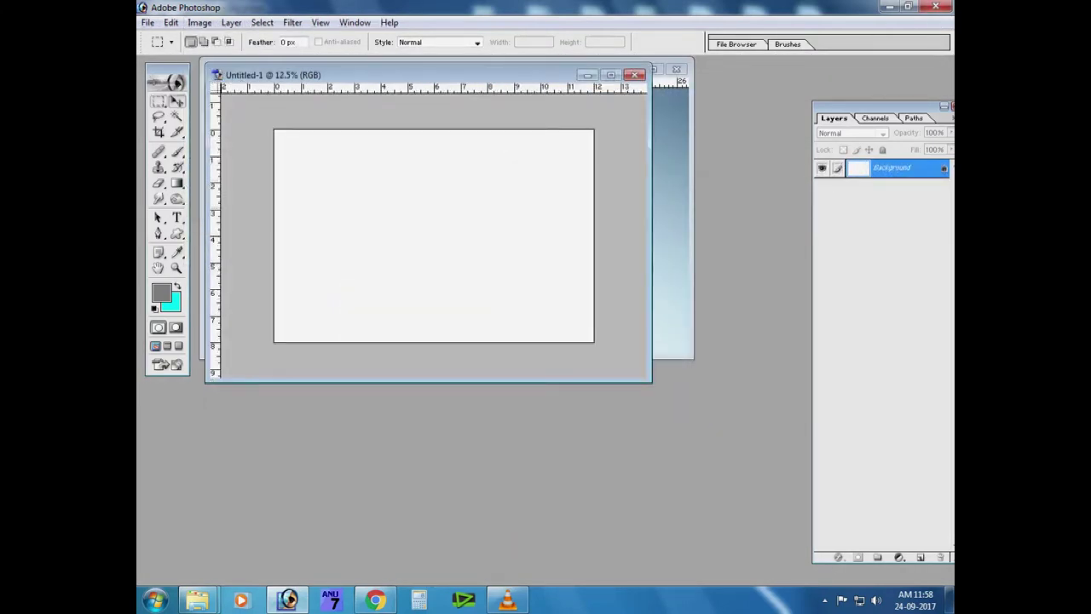
key("v")
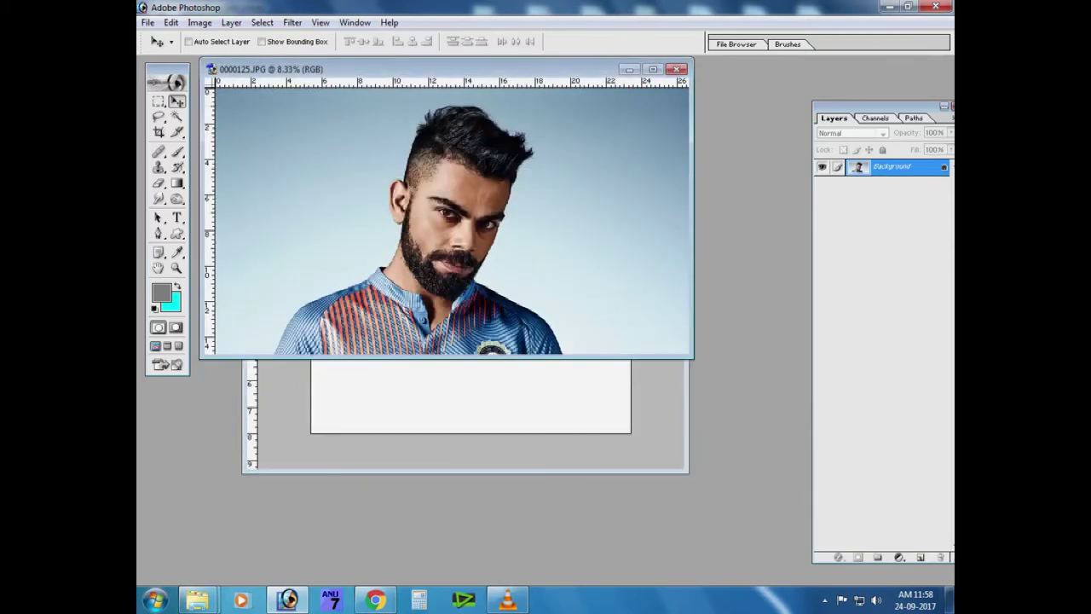
Copy the whole portrait photo and paste it into Untitled-1 as Layer 1
key("ctrl+a")
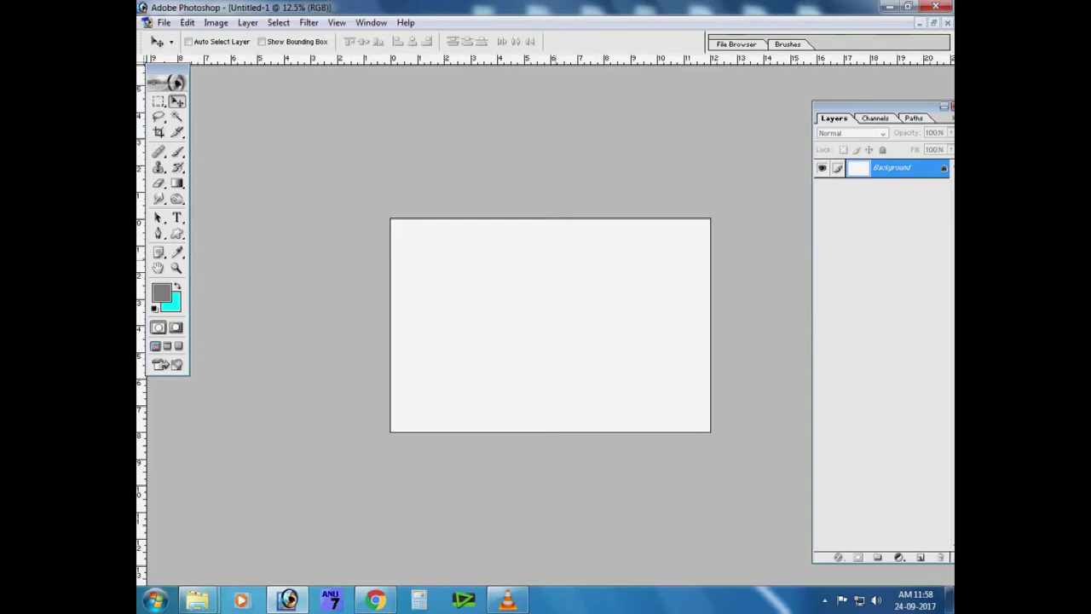
key("ctrl+v")
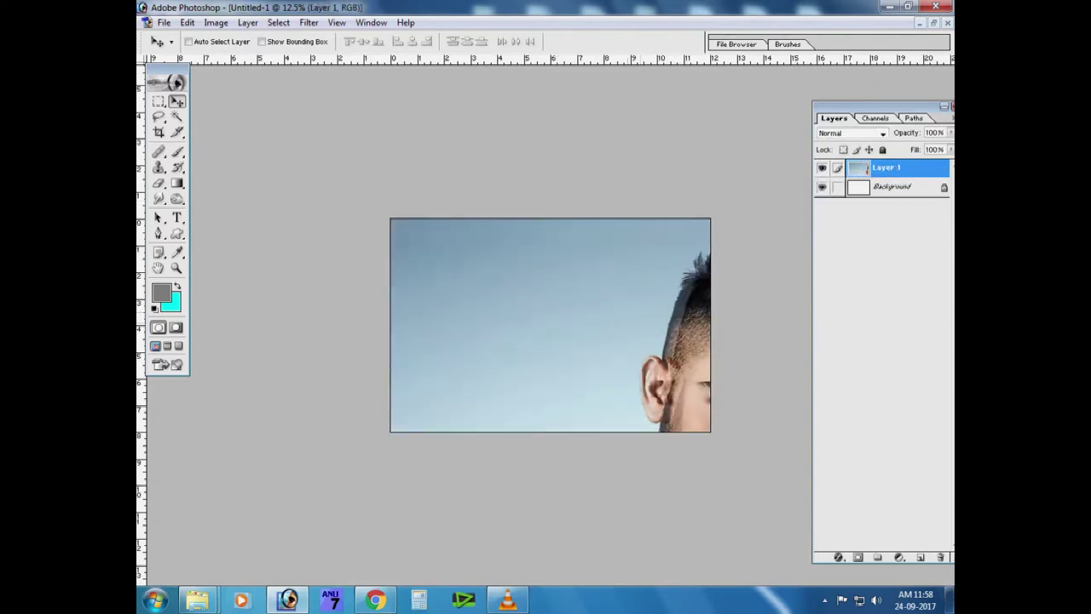
key("ctrl+minus")
Scale the pasted portrait to 45.1% and position it near the canvas top
key("ctrl+t")
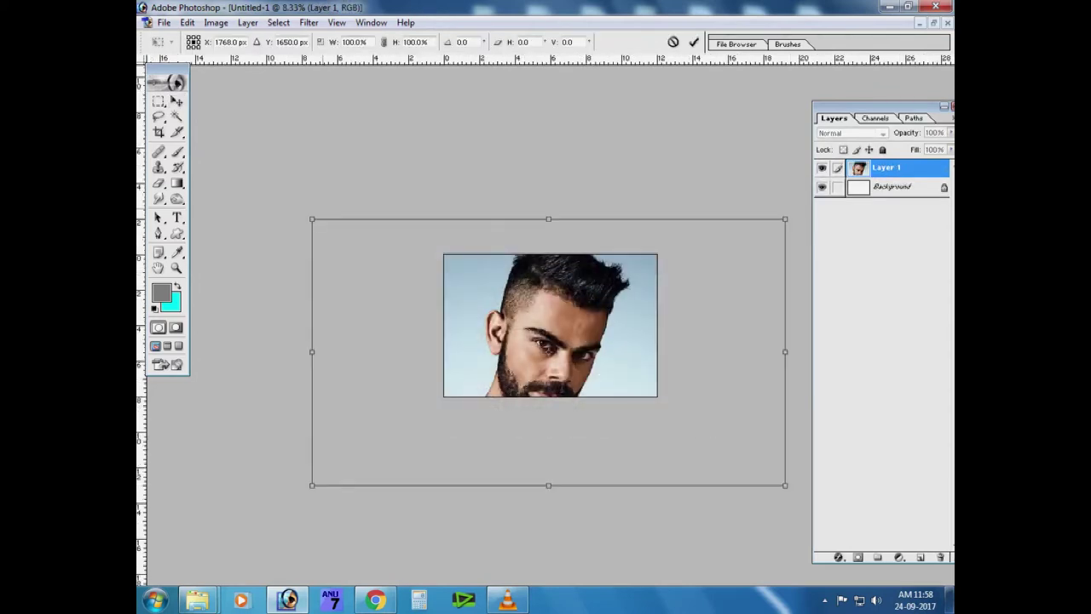
left_click_drag(783, 485, 676, 423)
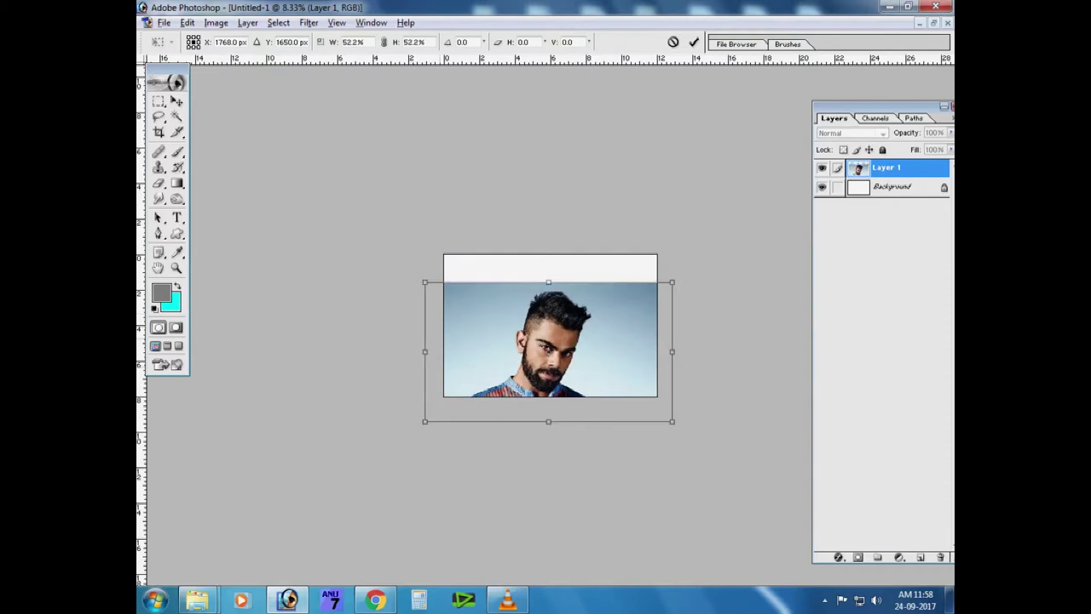
left_click_drag(548, 351, 559, 324)
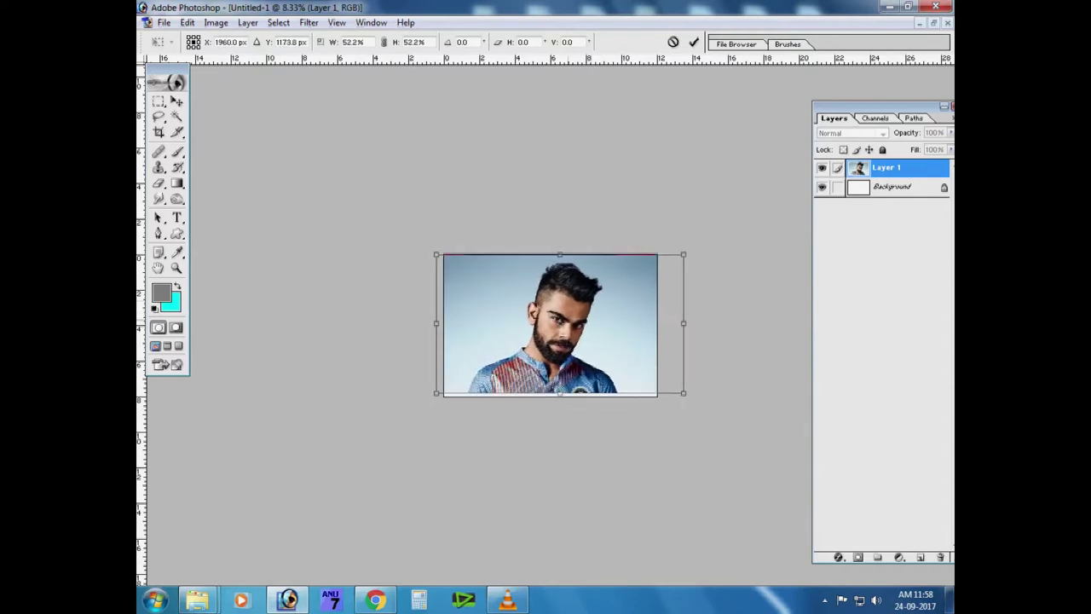
left_click_drag(683, 393, 671, 386)
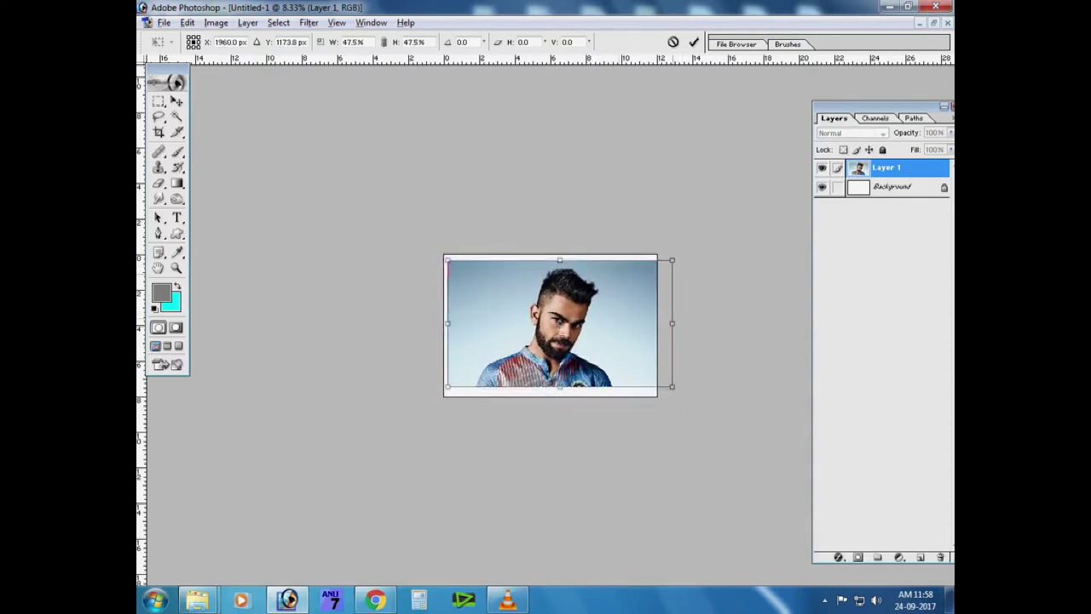
left_click_drag(599, 324, 595, 318)
key("shift+Down")
key("shift+Down")
key("shift+Down")
key("shift+Down")
key("shift+Down")
key("shift+Down")
left_click_drag(668, 384, 662, 381)
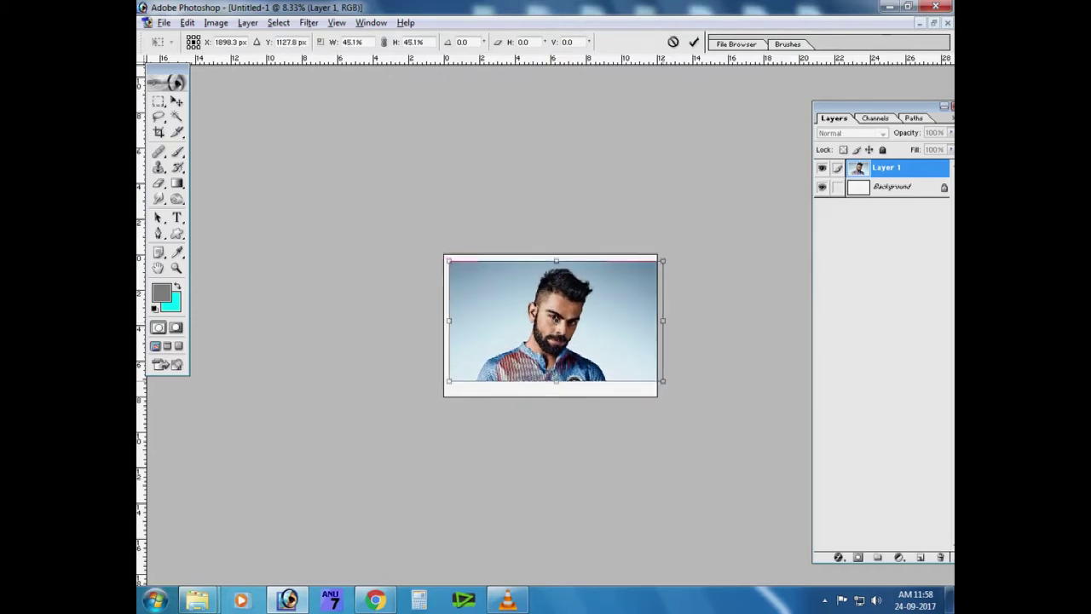
key("shift+Up")
key("shift+Up")
key("Return")
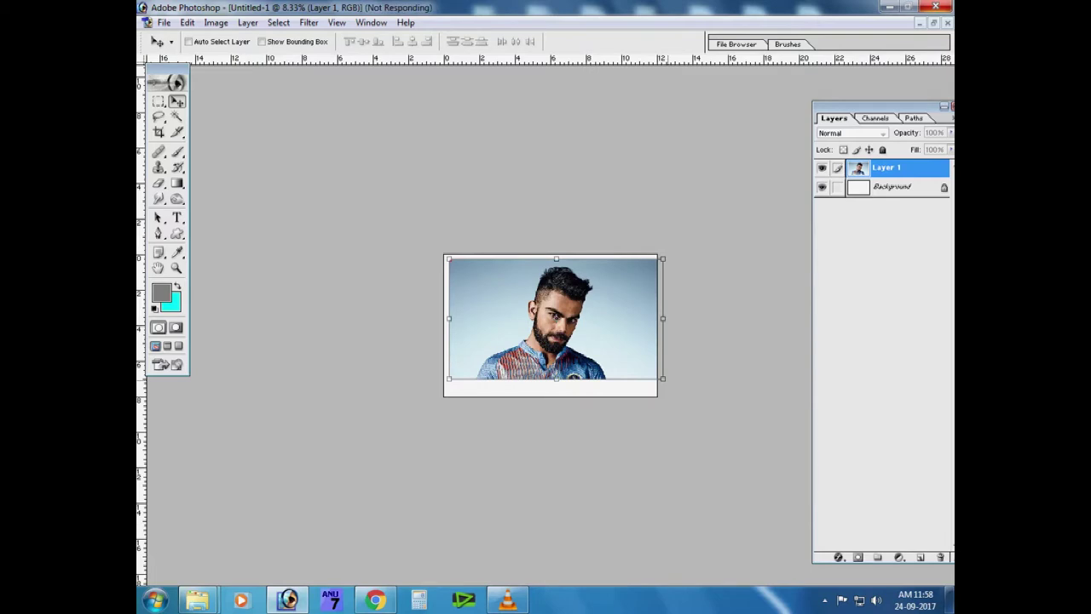
key("ctrl+plus")
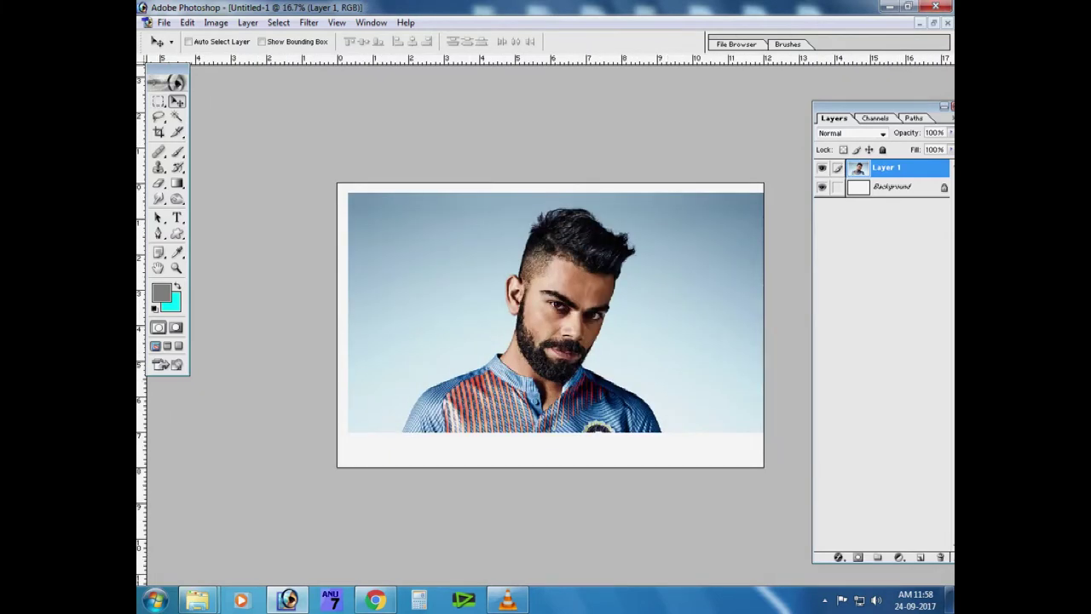
Draw a circular elliptical-marquee selection around the player's face
left_click(158, 101)
left_click(231, 115)
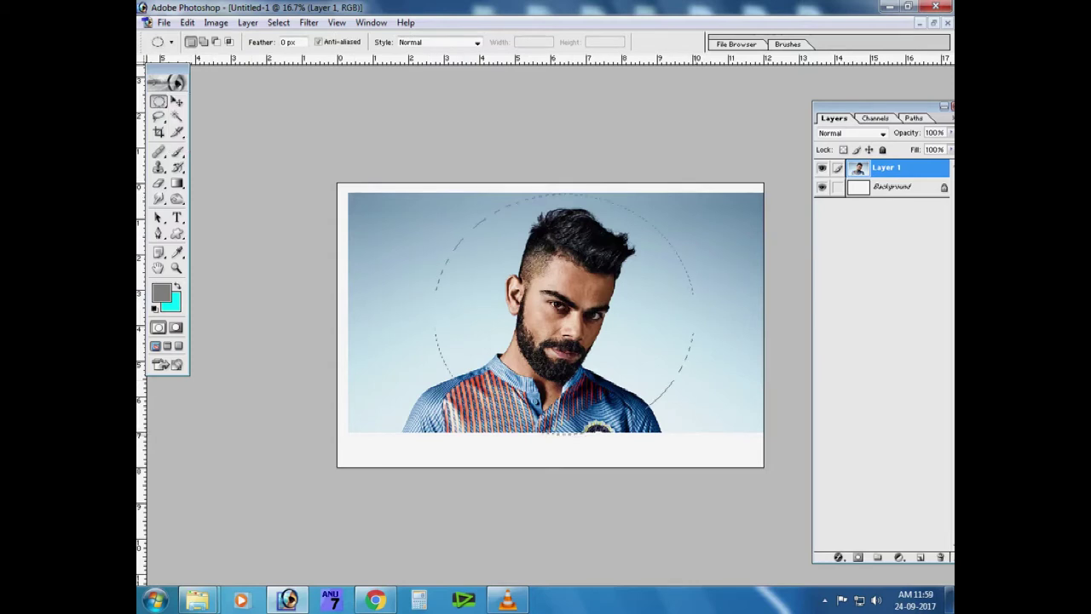
mouse_move(569, 375)
left_mouse_down()
mouse_move(691, 409)
mouse_move(669, 430)
left_mouse_up()
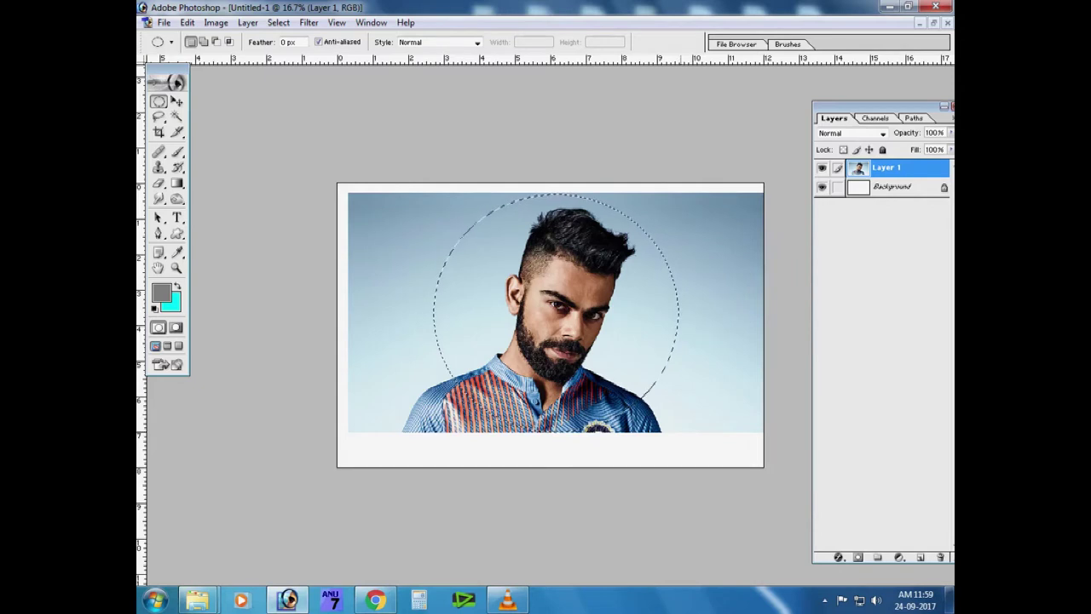
right_click(695, 249, "ctrl")
key("Escape")
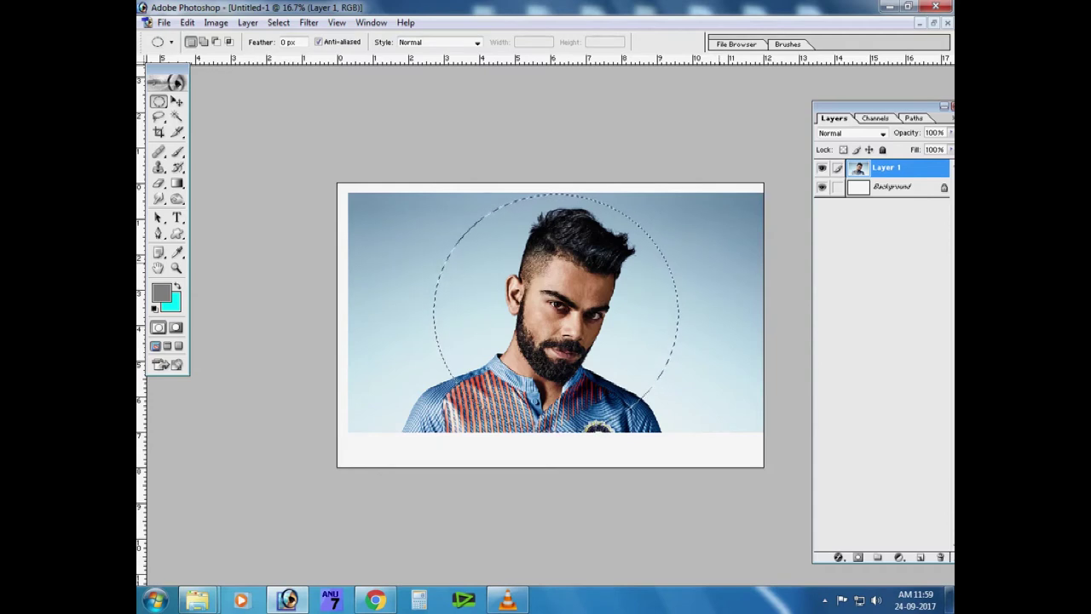
Clear everything outside the circle, leaving only the face cut-out on white
key("v")
key("Delete")
key("ctrl+z")
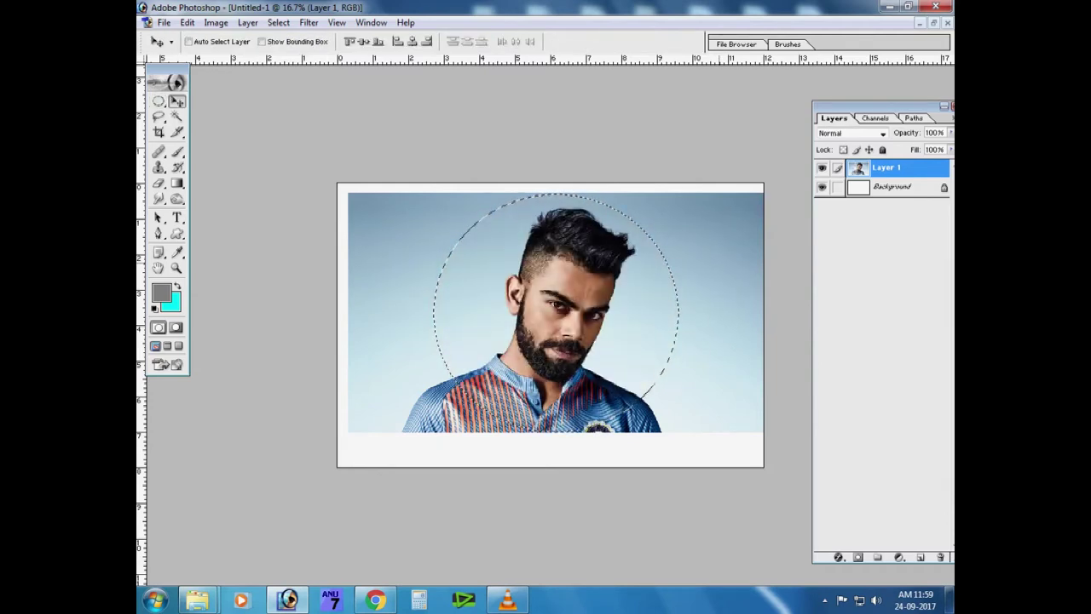
key("Delete")
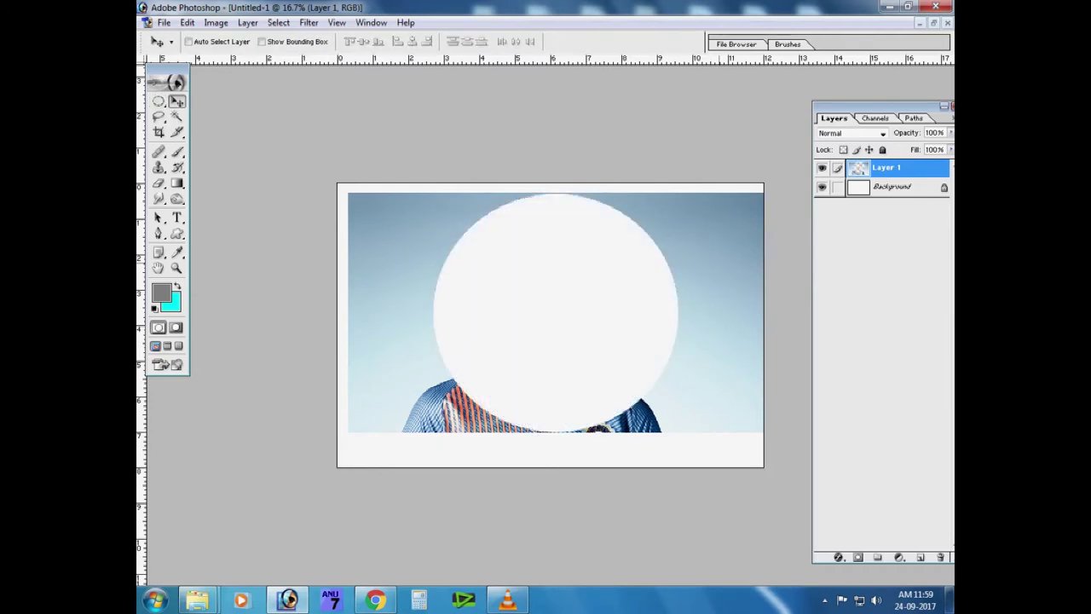
left_click(247, 22)
left_click(452, 68)
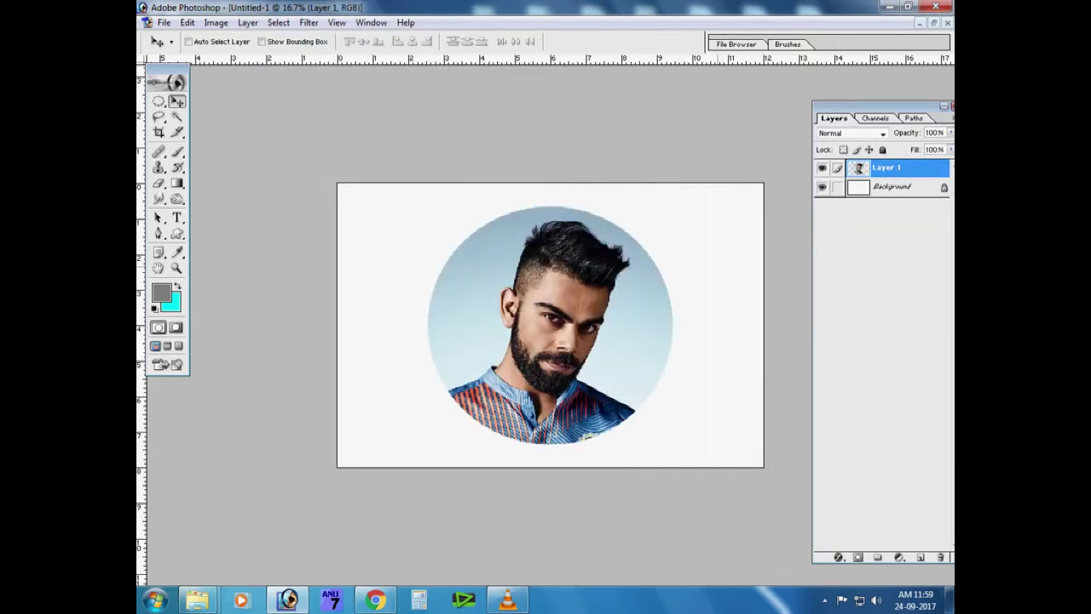
Add a thick black outside Stroke layer style to the circular portrait
left_click(838, 556)
left_click(861, 541)
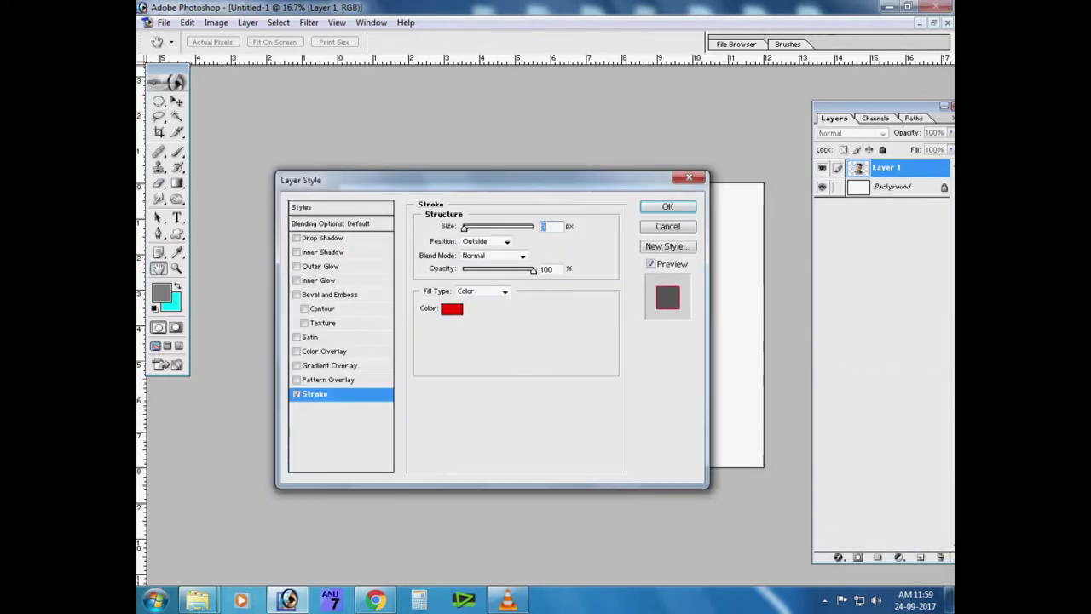
left_click(452, 307)
left_click_drag(546, 477, 443, 595)
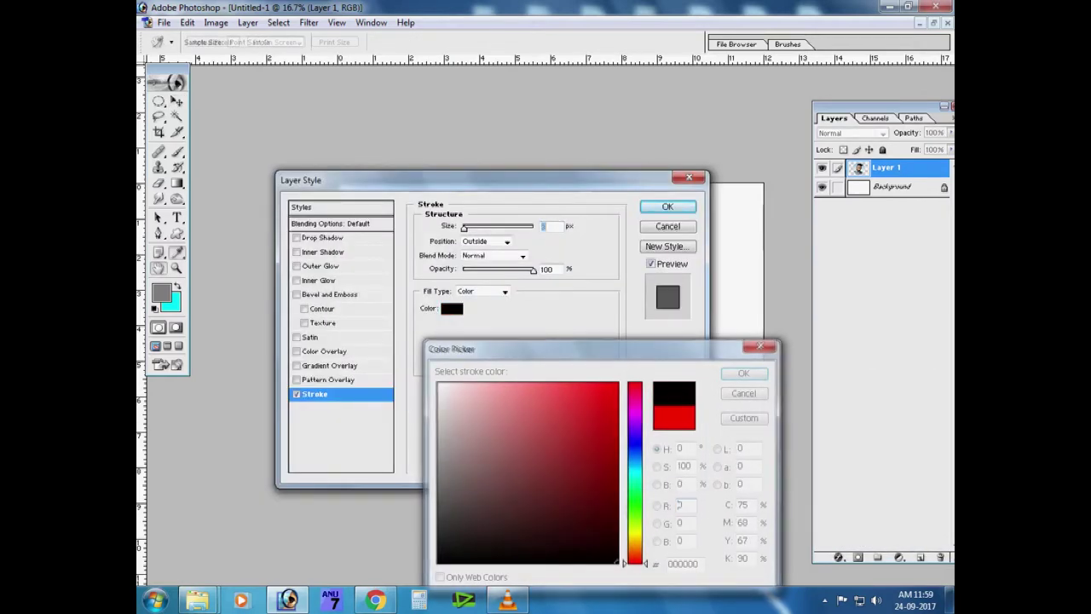
left_click(748, 373)
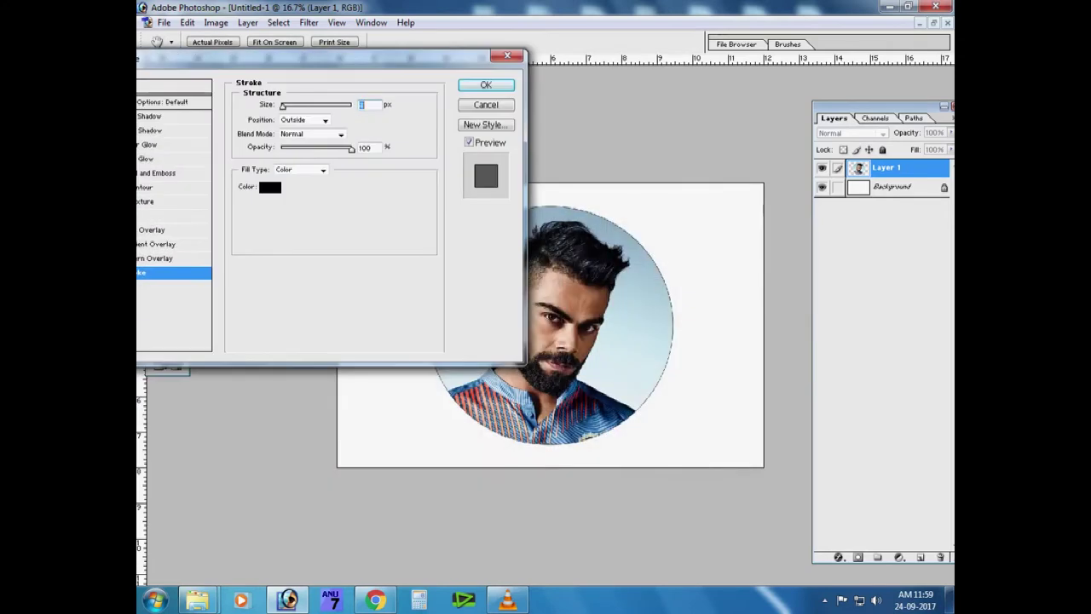
key("Up")
key("Up")
key("Up")
key("Up")
key("Up")
key("Up")
key("Up")
key("Up")
key("Up")
key("Up")
key("Up")
key("Up")
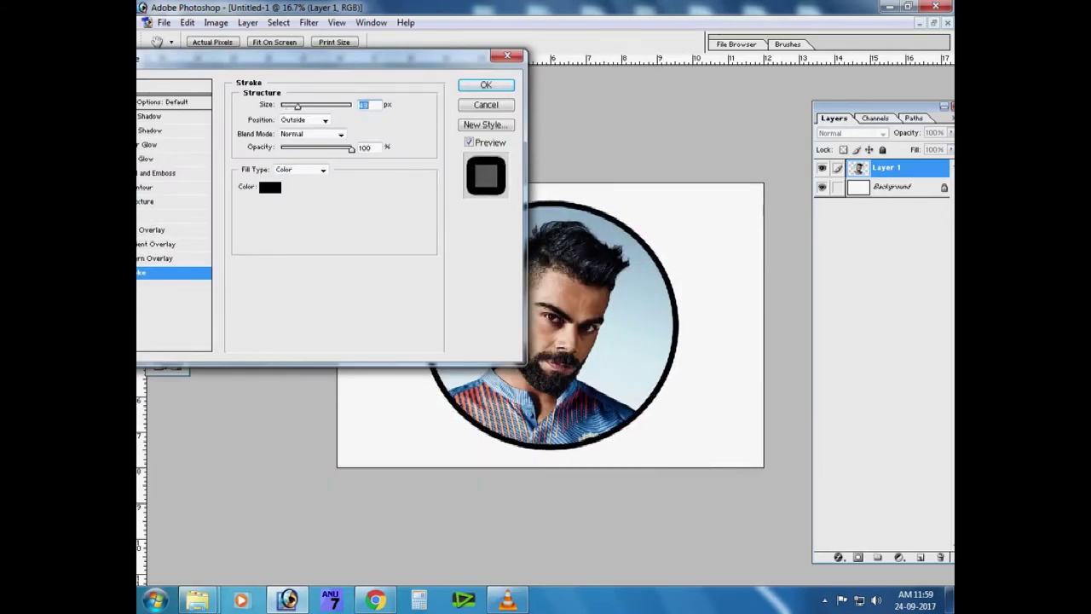
key("Up")
key("Return")
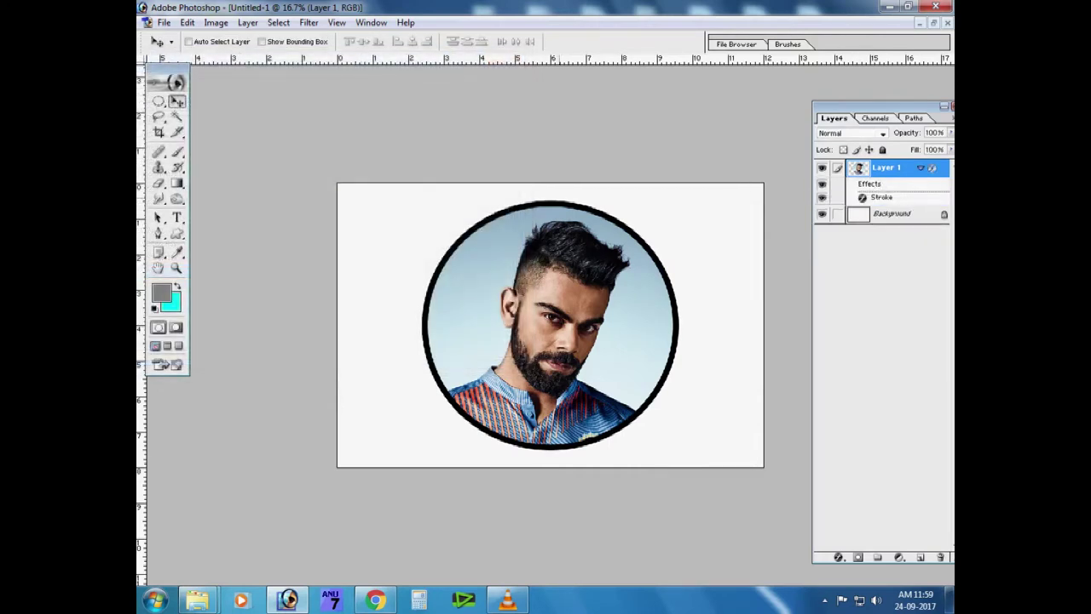
Duplicate the outlined portrait layer as Layer 1 copy
right_click(522, 225)
left_click(545, 232)
key("ctrl+j")
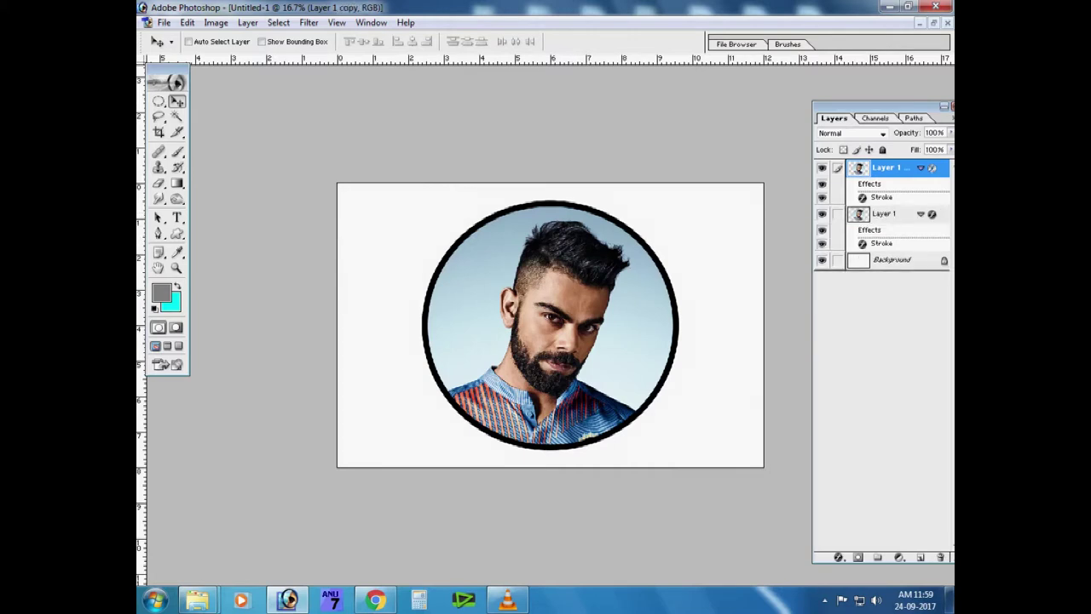
Enlarge the lower Layer 1 ring to 104.5% so it extends beyond the top one
left_click(886, 213)
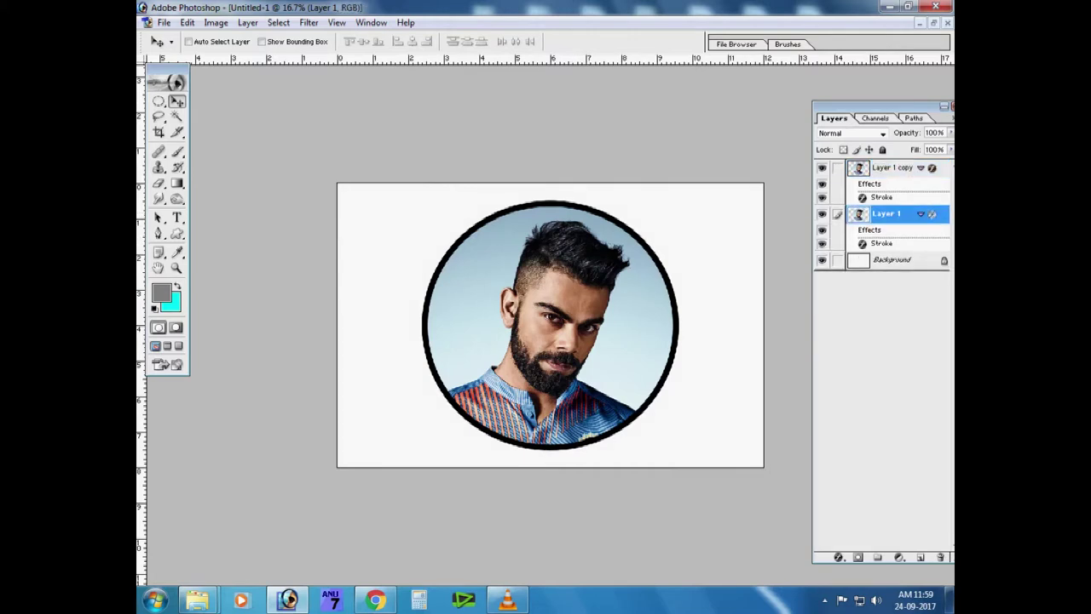
key("ctrl+t")
left_click_drag(673, 443, 679, 450)
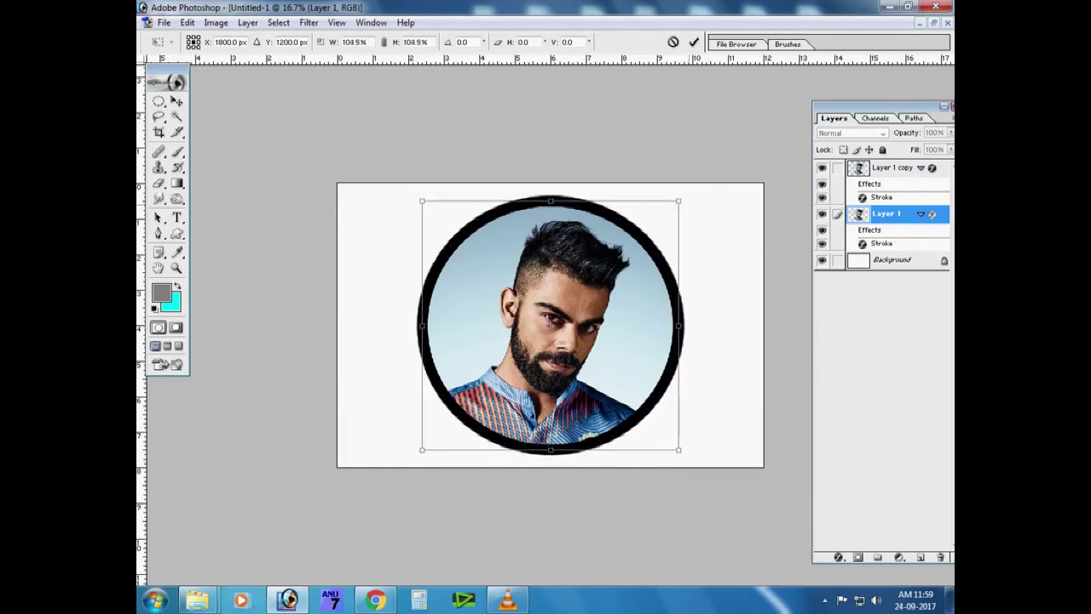
left_click_drag(679, 450, 678, 449)
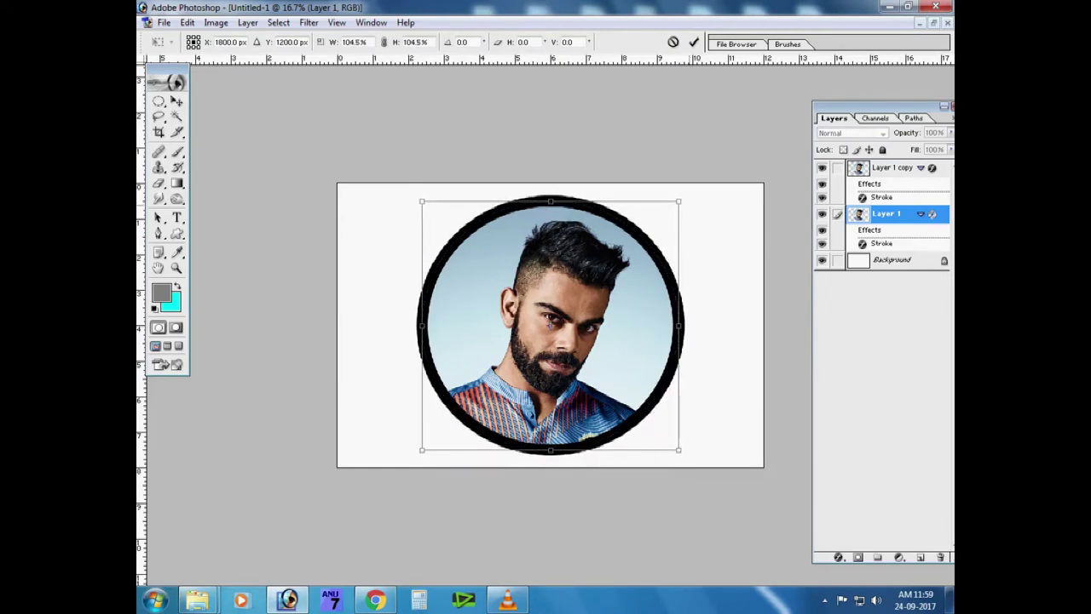
key("Return")
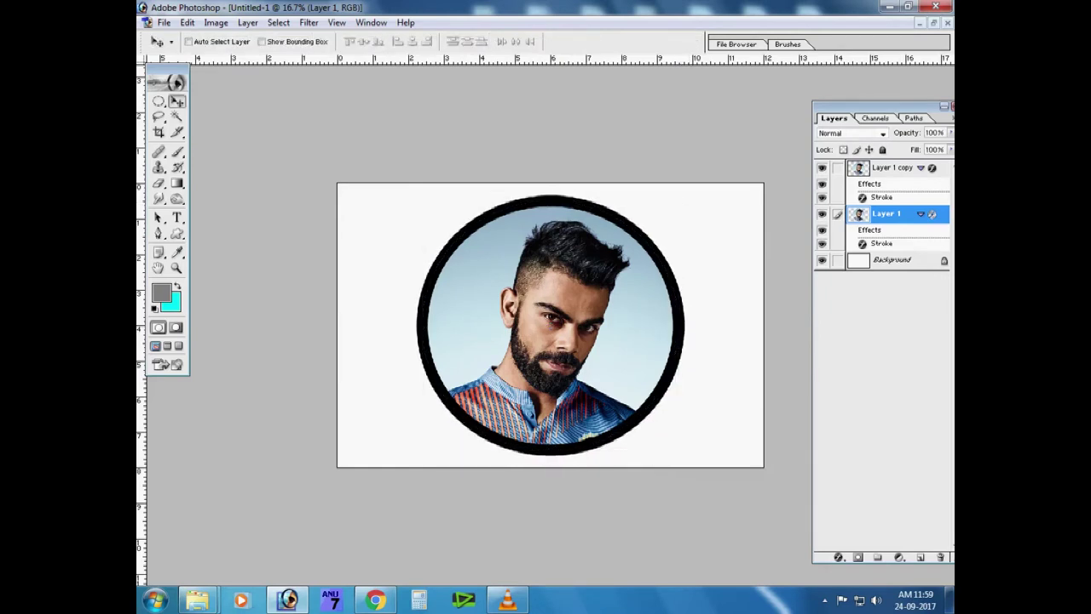
Make the stroke on Layer 1 copy thinner
key("alt+bracketright")
double_click(881, 196)
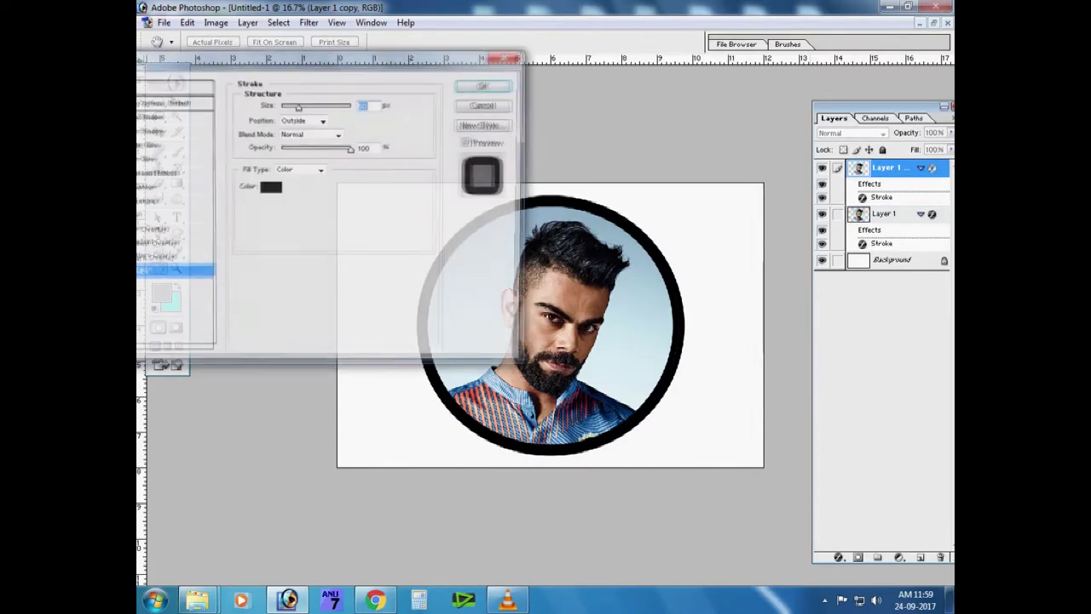
key("Down")
key("Down")
key("Down")
key("Down")
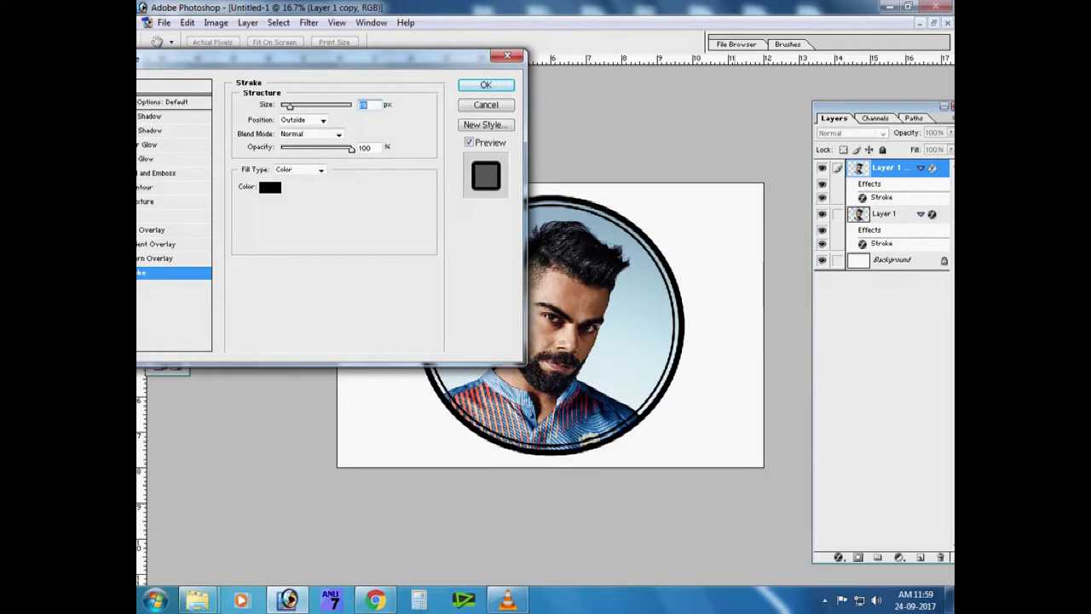
key("Return")
Fill the circle on Layer 1 with white (#ffffff) to create the gap between rings
right_click(594, 246)
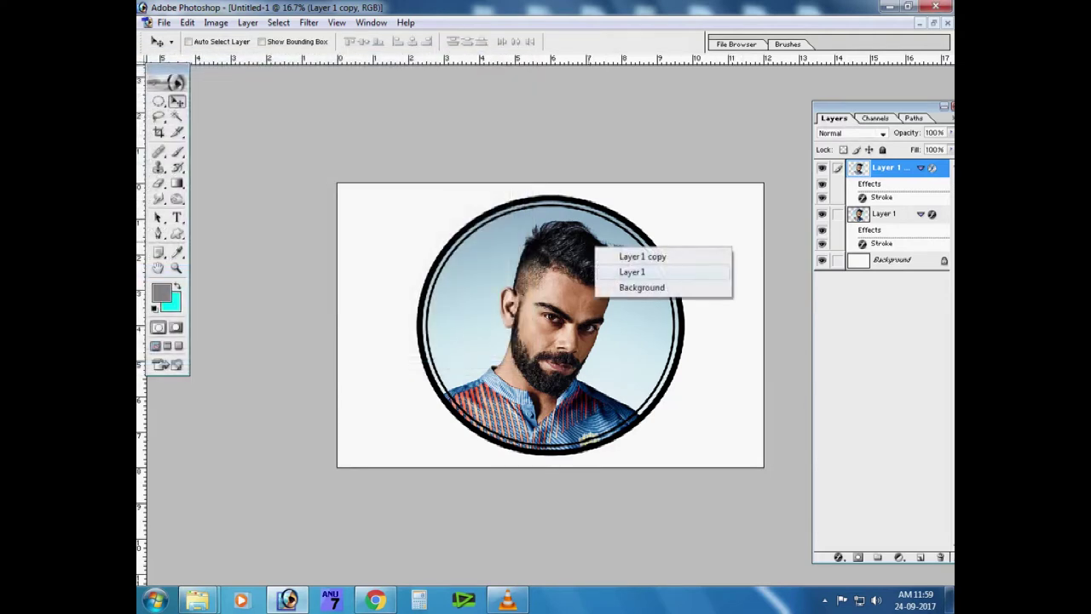
left_click(622, 271)
left_click(857, 213, "ctrl")
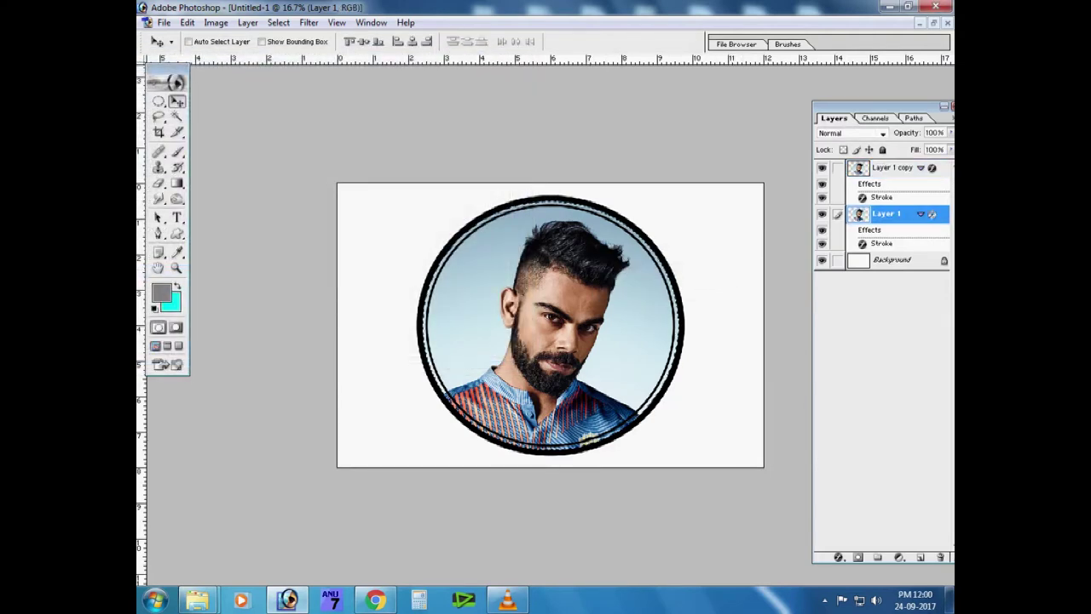
left_click(161, 293)
type("ffffff")
key("Return")
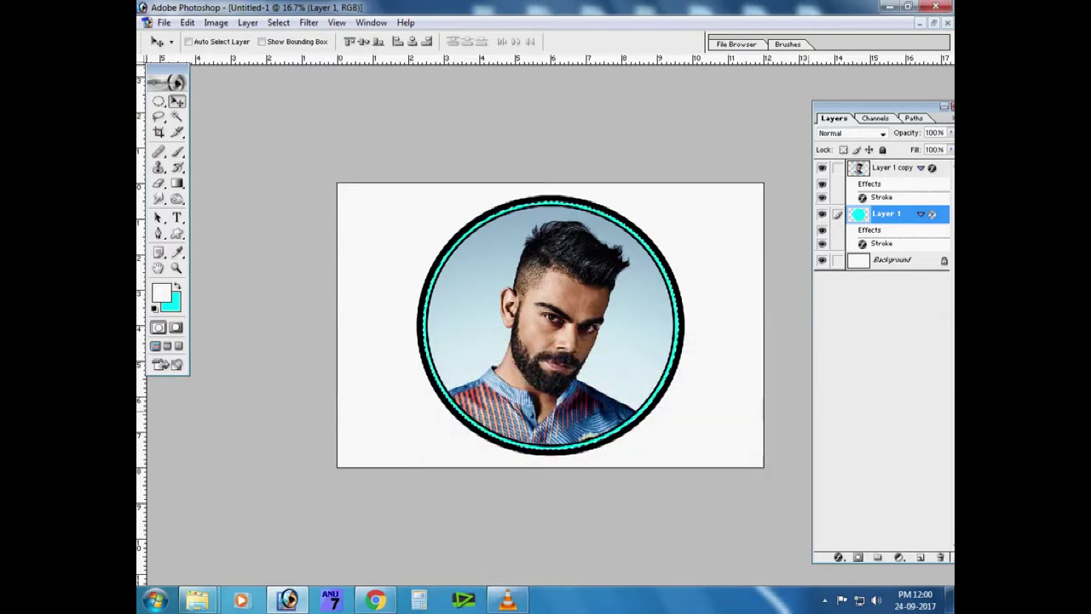
key("alt+BackSpace")
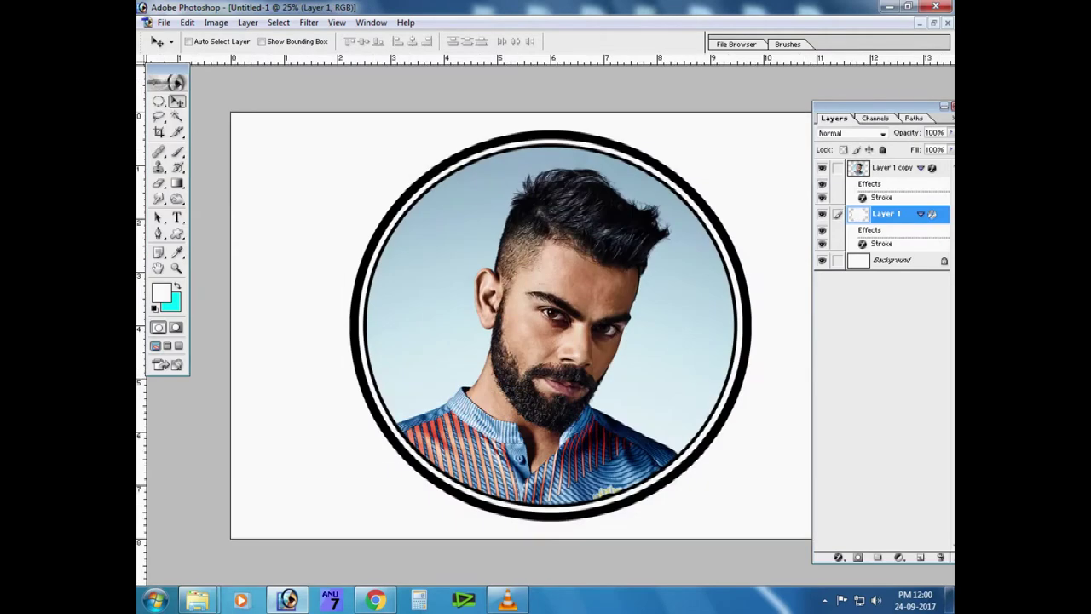
Link and merge both ring layers, then scale the emblem to 87.1% and shift it up
left_click(838, 168)
key("ctrl+e")
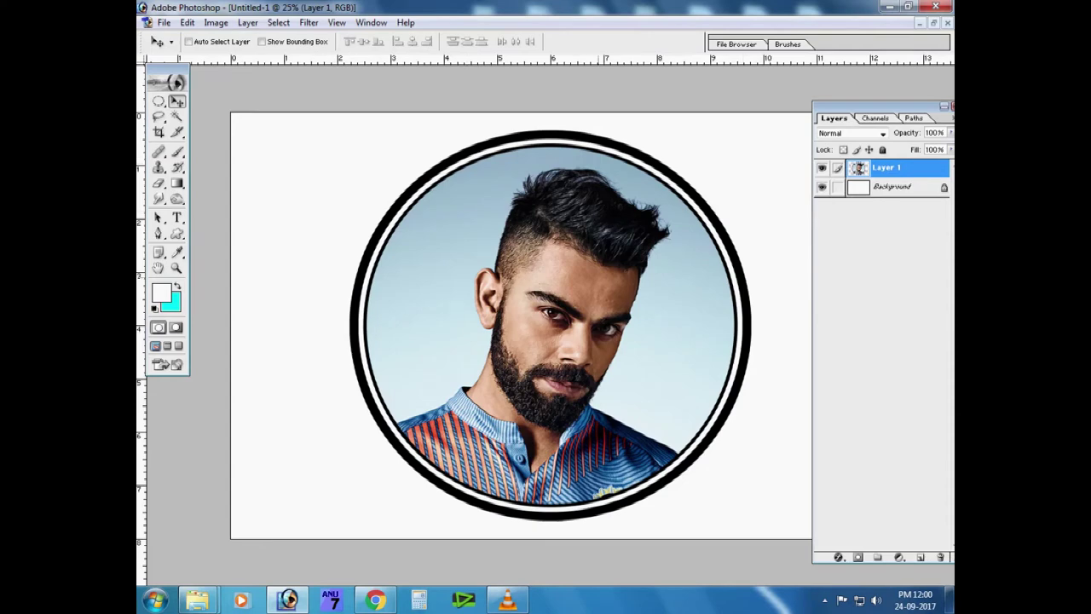
key("ctrl+t")
left_click_drag(347, 128, 375, 156)
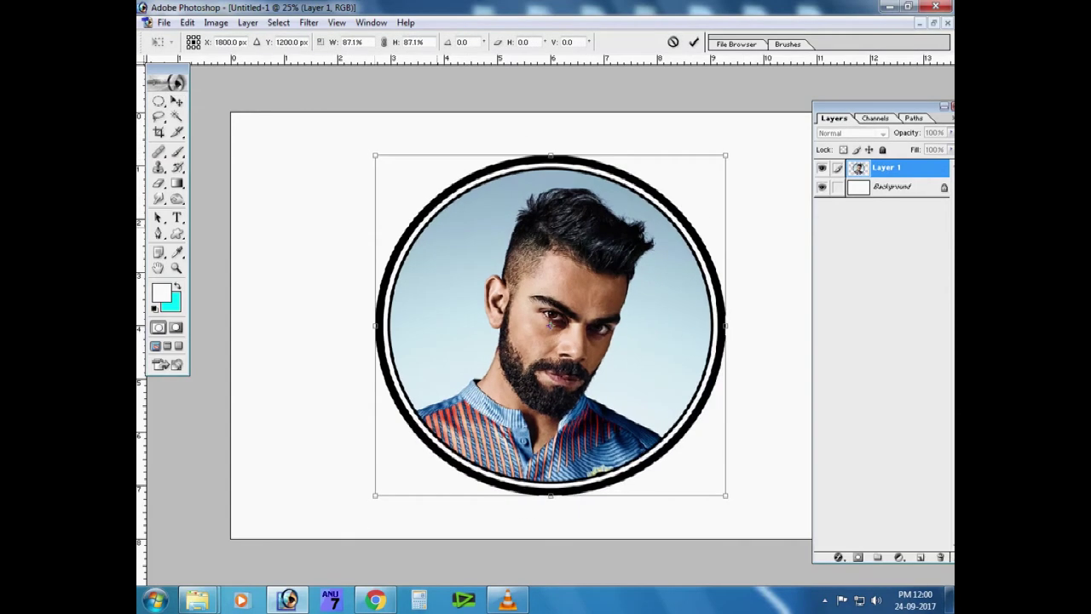
left_click_drag(550, 324, 550, 310)
key("Return")
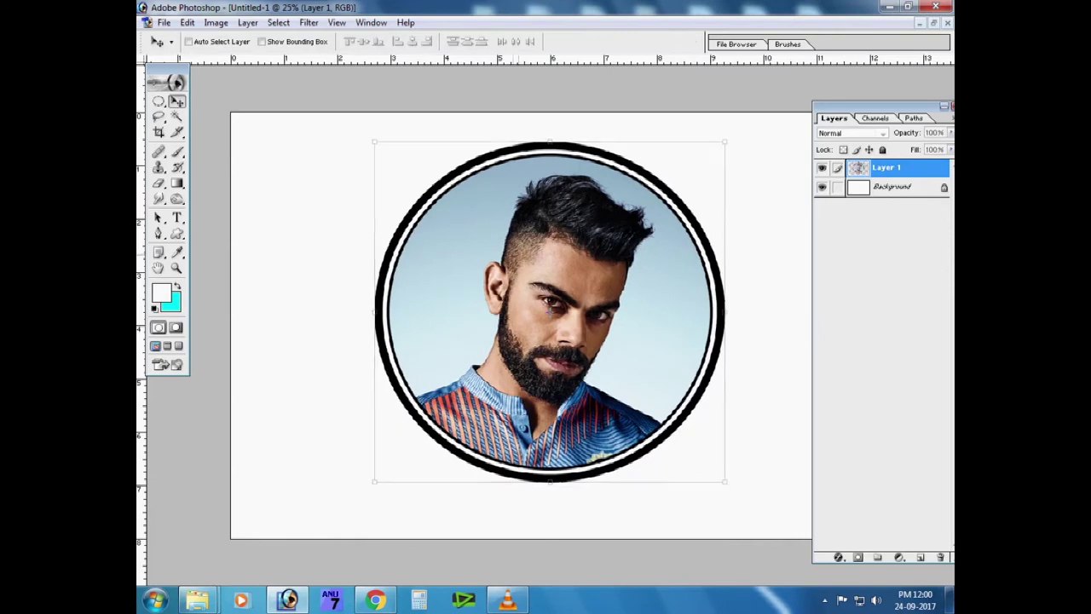
left_click(247, 22)
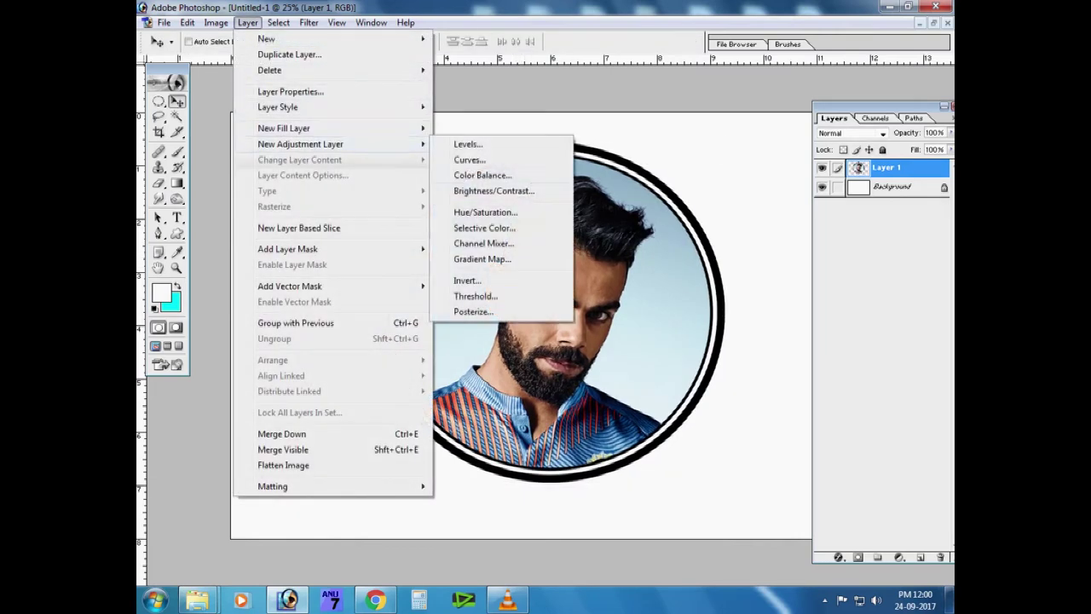
Add a Threshold 1 adjustment layer with the level lowered from 128 to 107
left_click(475, 296)
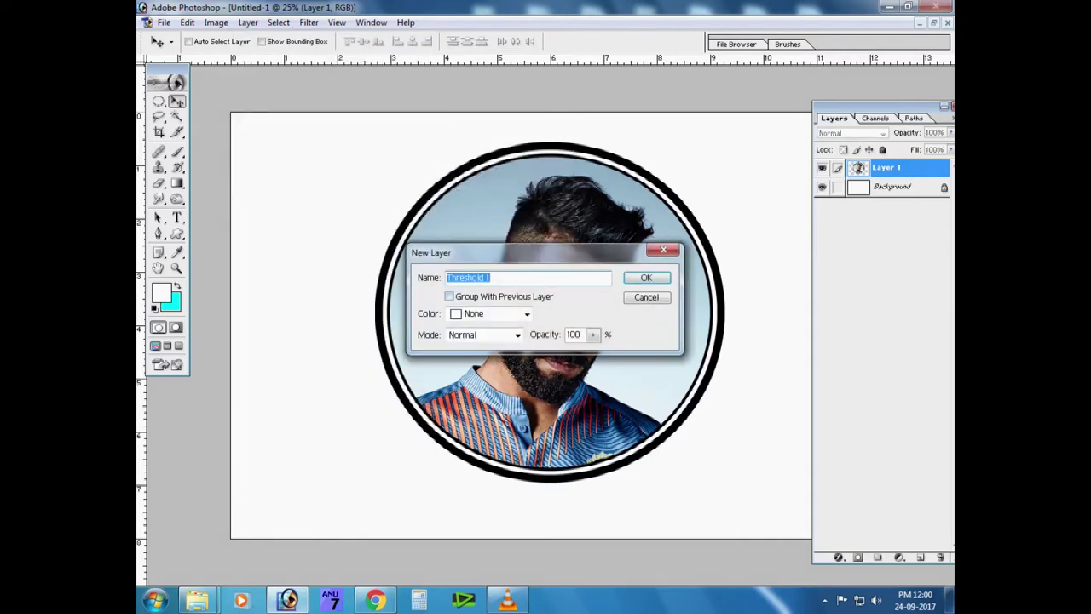
key("Return")
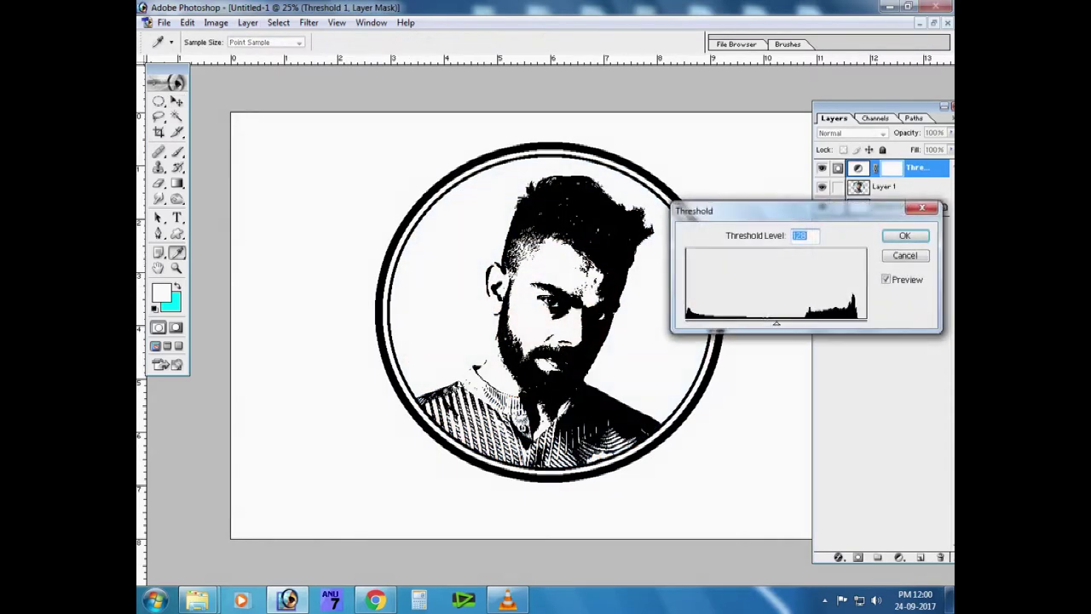
left_click_drag(775, 324, 747, 323)
key("Return")
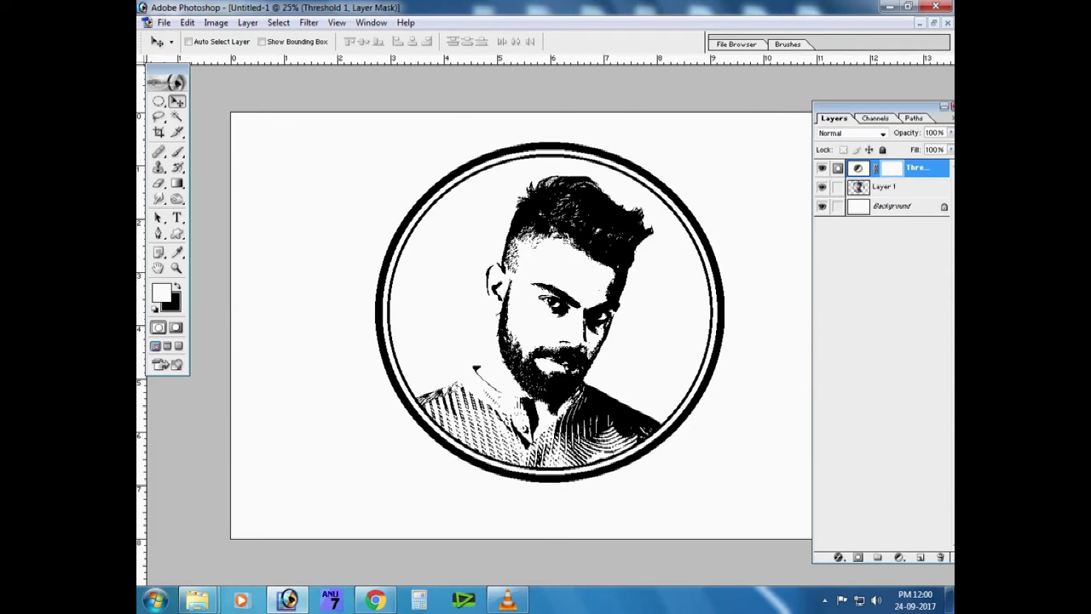
Open the galaxy wallpaper image from the folder
key("ctrl+o")
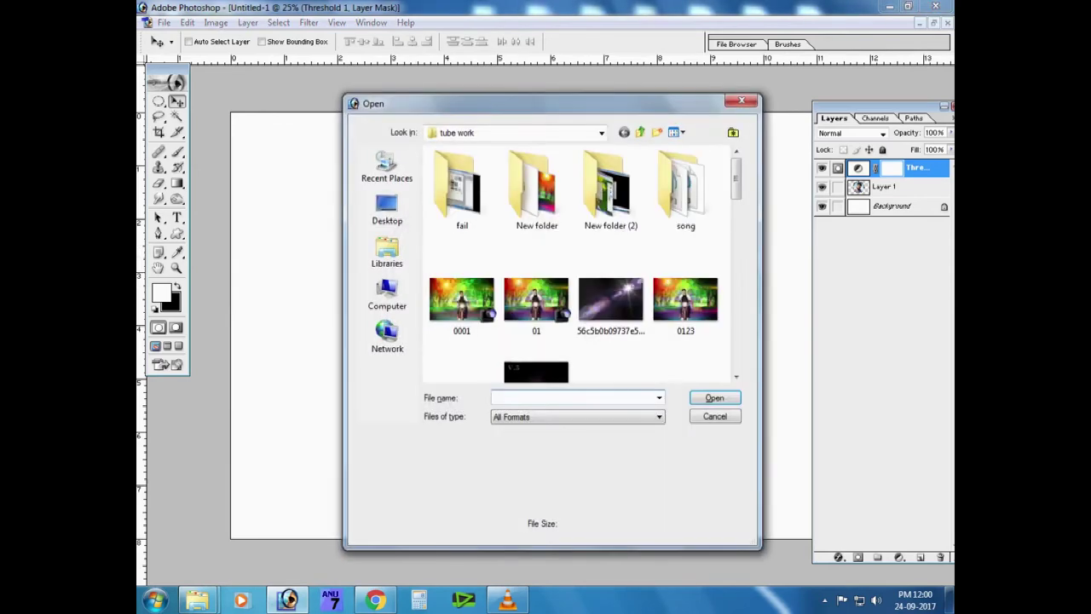
scroll(585, 264, "down", 3)
scroll(586, 264, "down", 3)
scroll(586, 263, "down", 2)
scroll(584, 263, "down", 2)
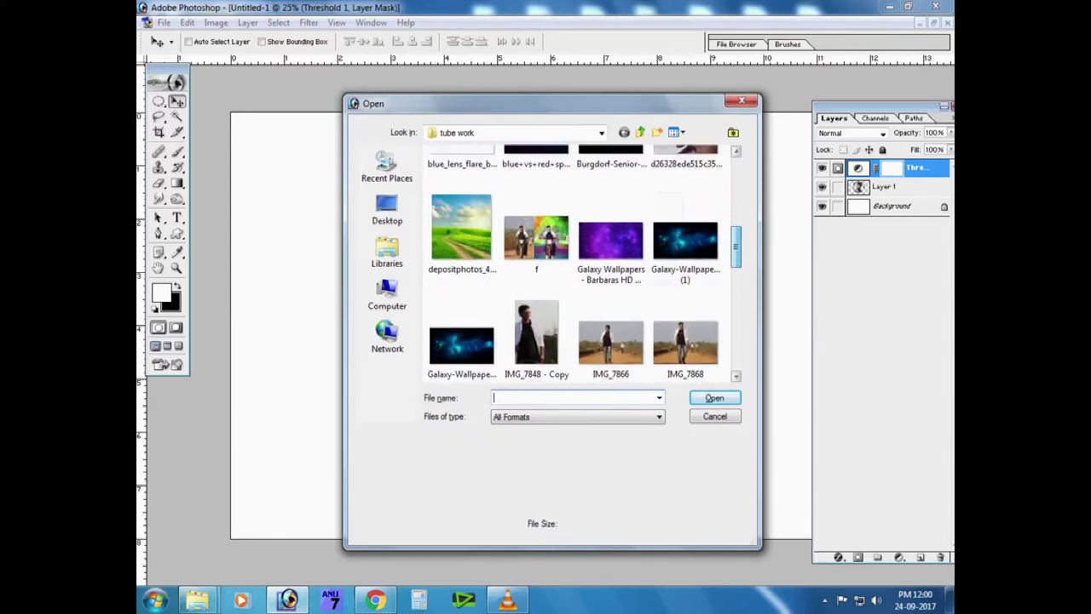
left_click(610, 243)
key("Return")
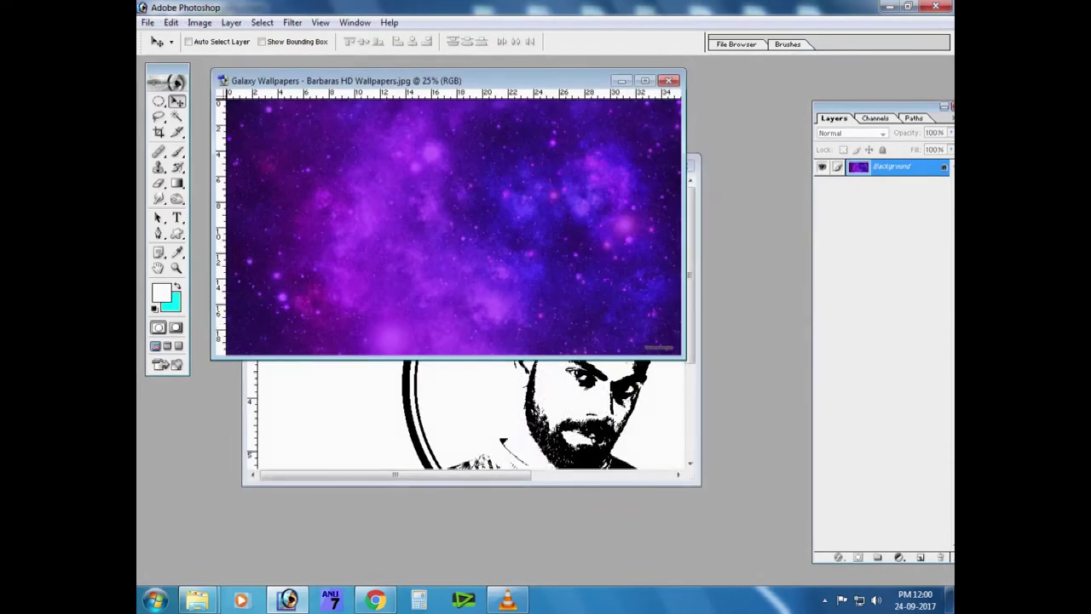
Back in the portrait, run a Color Range selection, deselect, then switch to the galaxy image
left_click(468, 409)
left_click(661, 166)
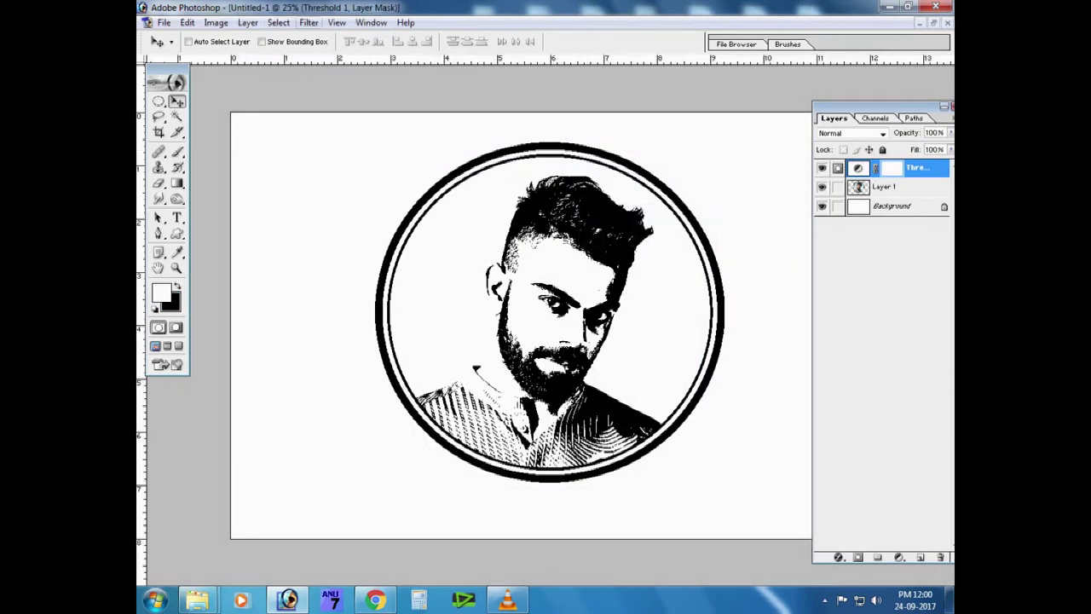
key("alt+l")
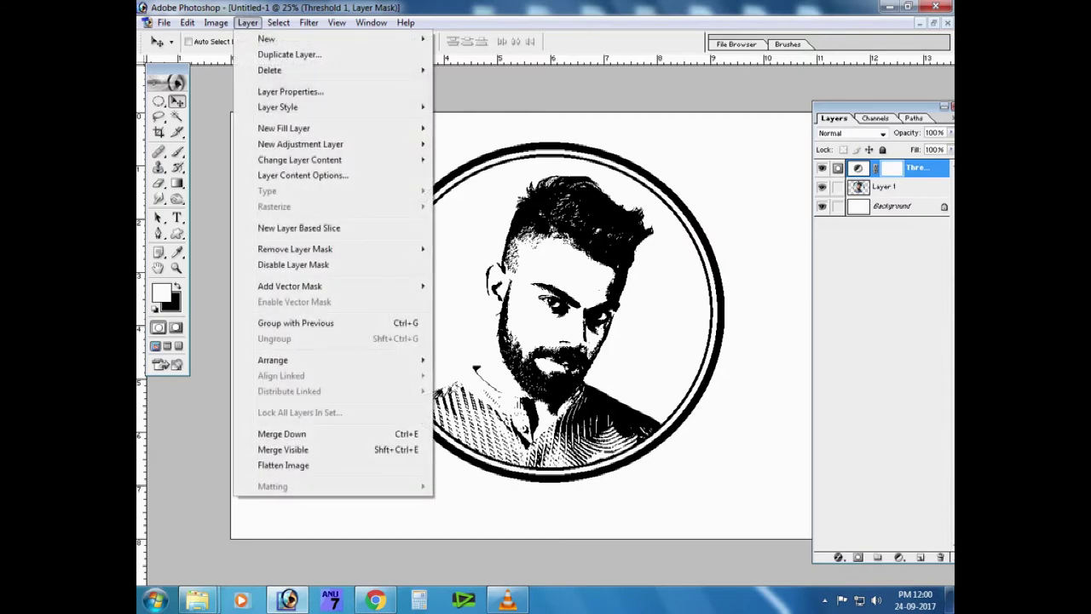
key("Right")
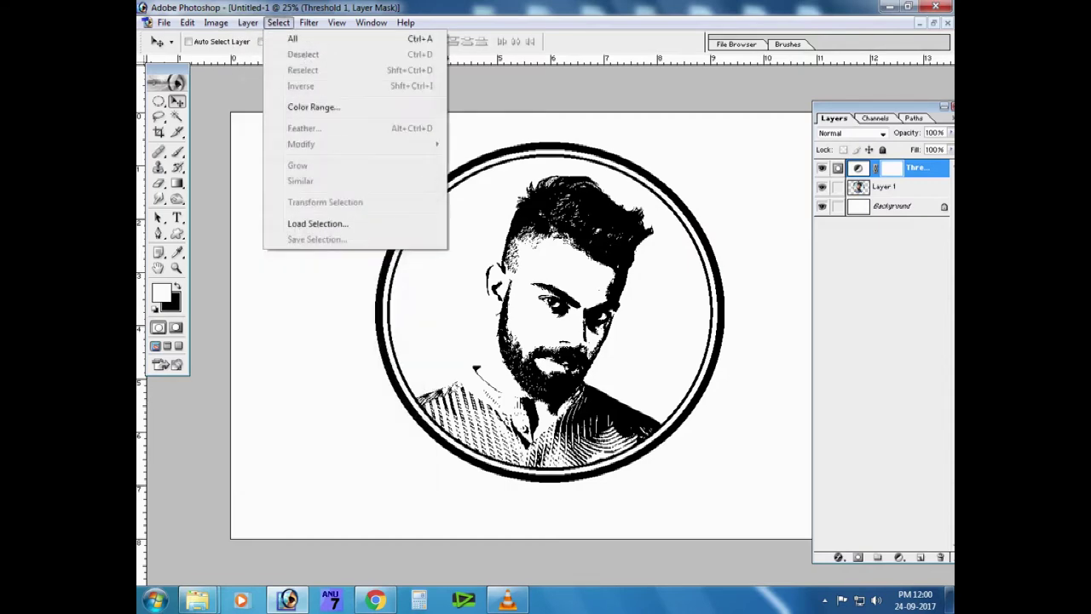
key("Down")
key("Down")
key("Return")
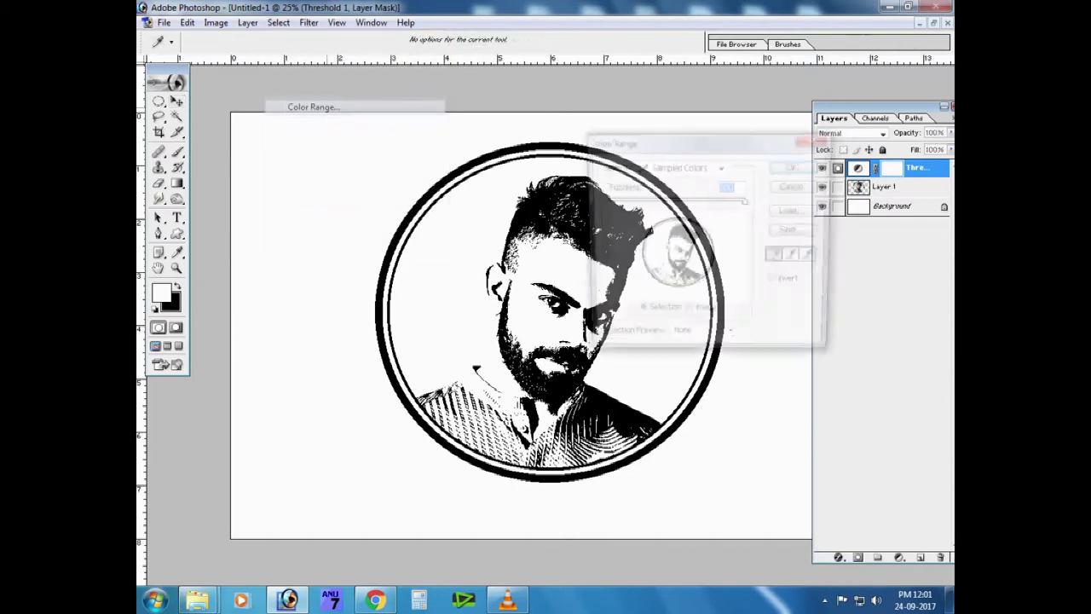
key("Return")
key("ctrl+d")
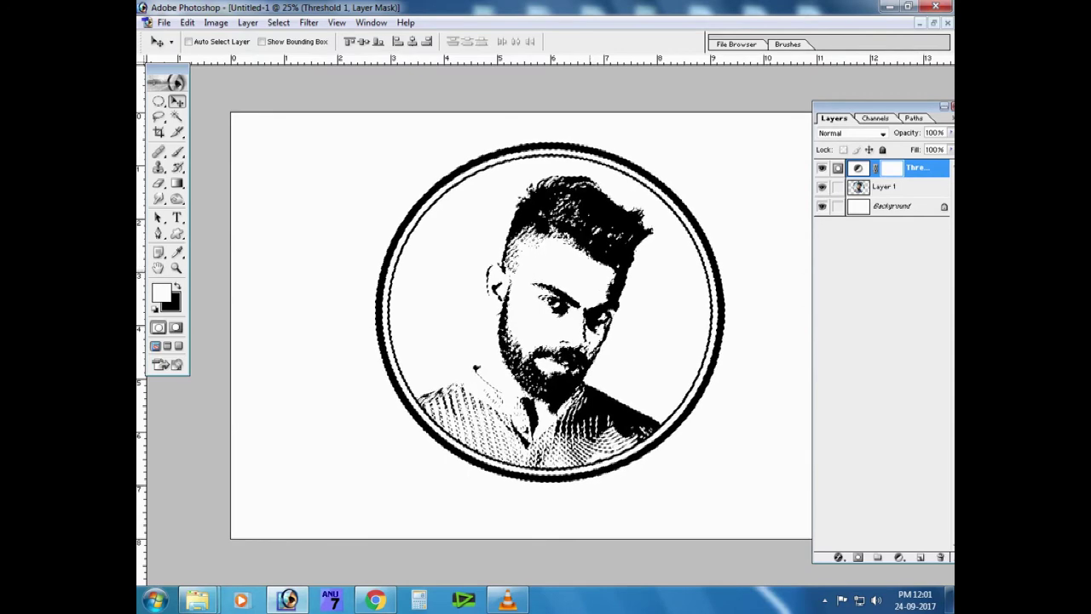
key("ctrl+Tab")
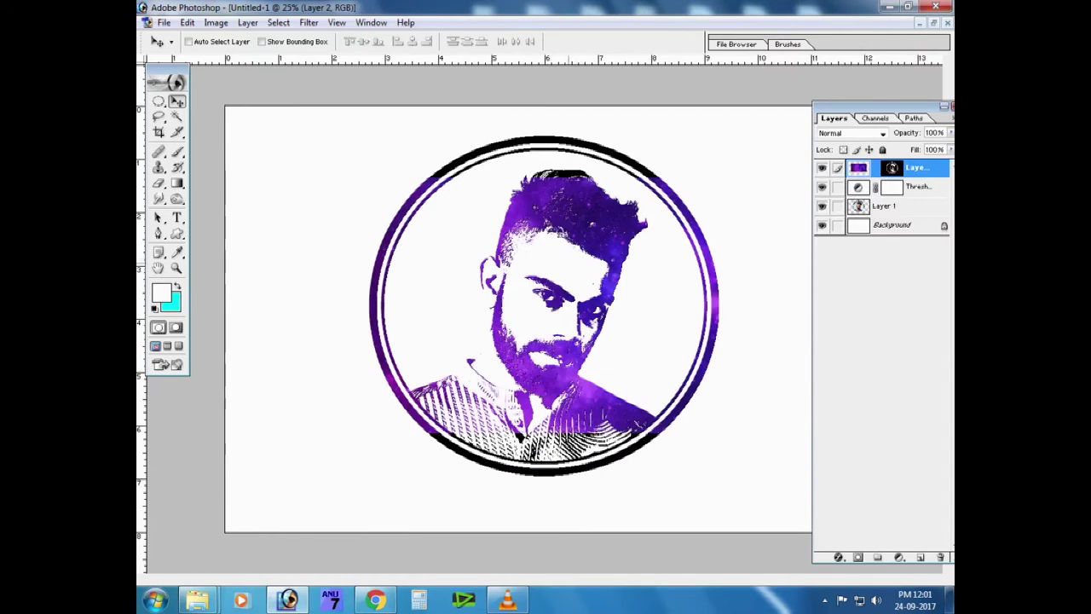
key("ctrl+t")
Rotate the galaxy texture 90° counter-clockwise and stretch it to cover the whole canvas
right_click(641, 266)
left_click(694, 410)
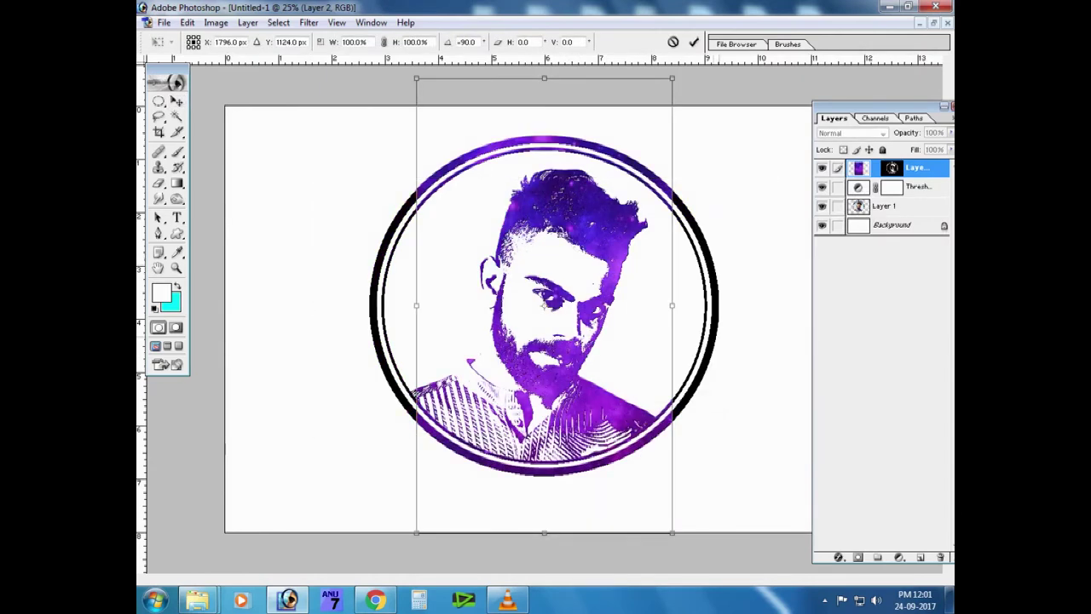
left_click_drag(672, 305, 730, 304)
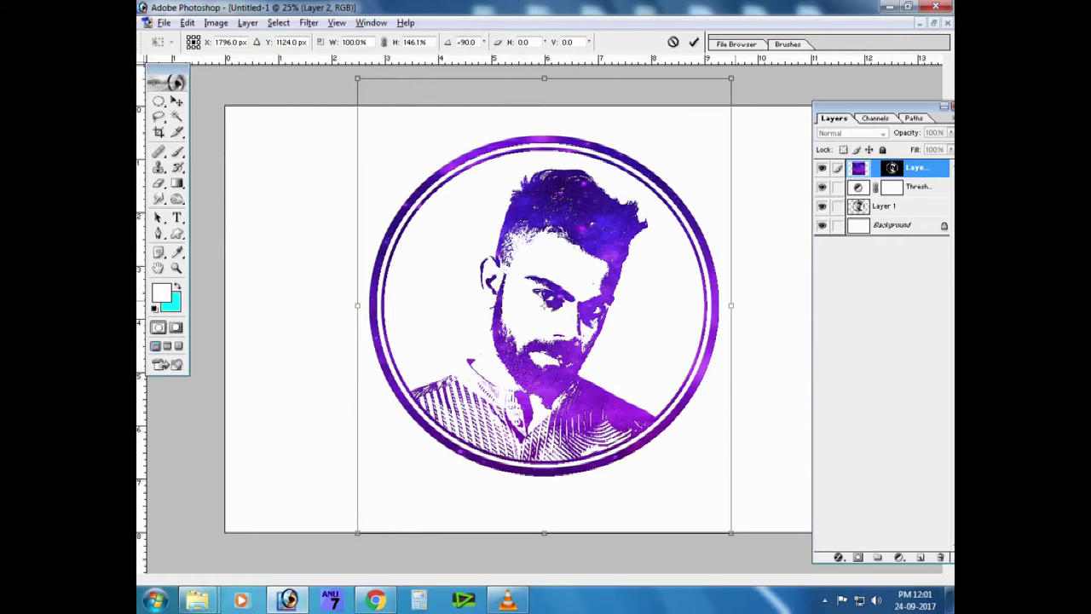
left_click_drag(546, 78, 545, 11)
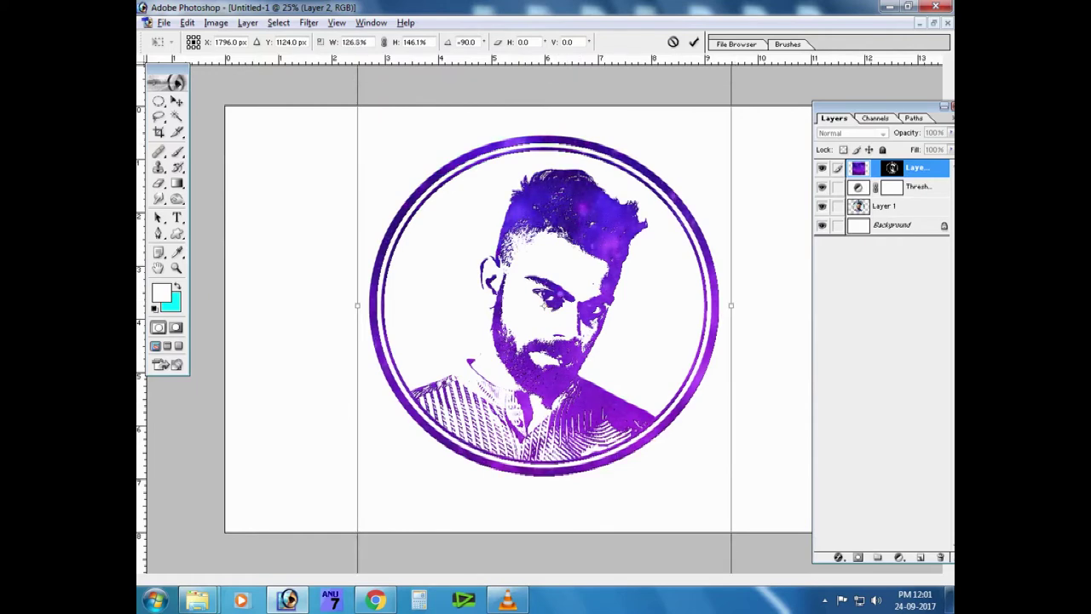
key("ctrl+minus")
left_click_drag(662, 506, 680, 525)
key("Return")
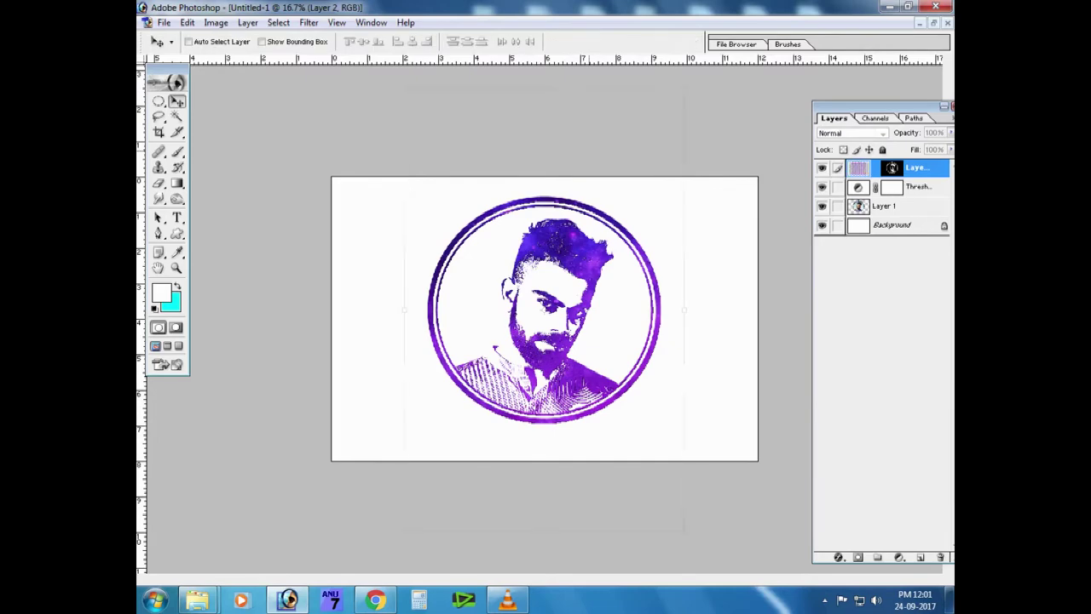
key("ctrl+plus")
key("ctrl+plus")
Shift the texture's hue with Hue/Saturation to a violet tone
key("i")
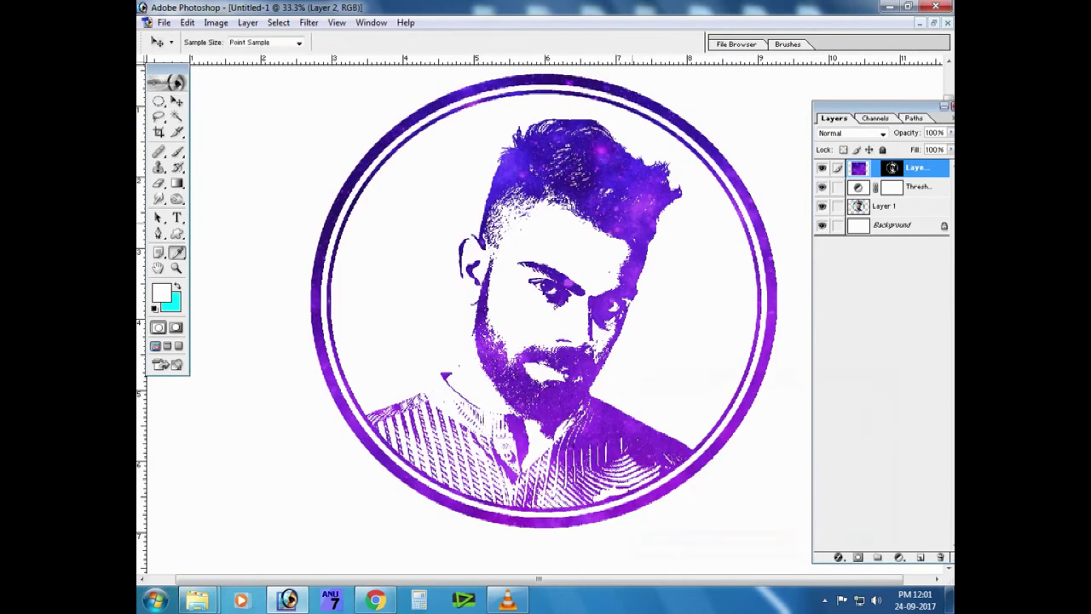
key("ctrl+u")
key("shift+Up")
key("shift+Up")
key("shift+Up")
key("shift+Up")
key("shift+Up")
key("shift+Up")
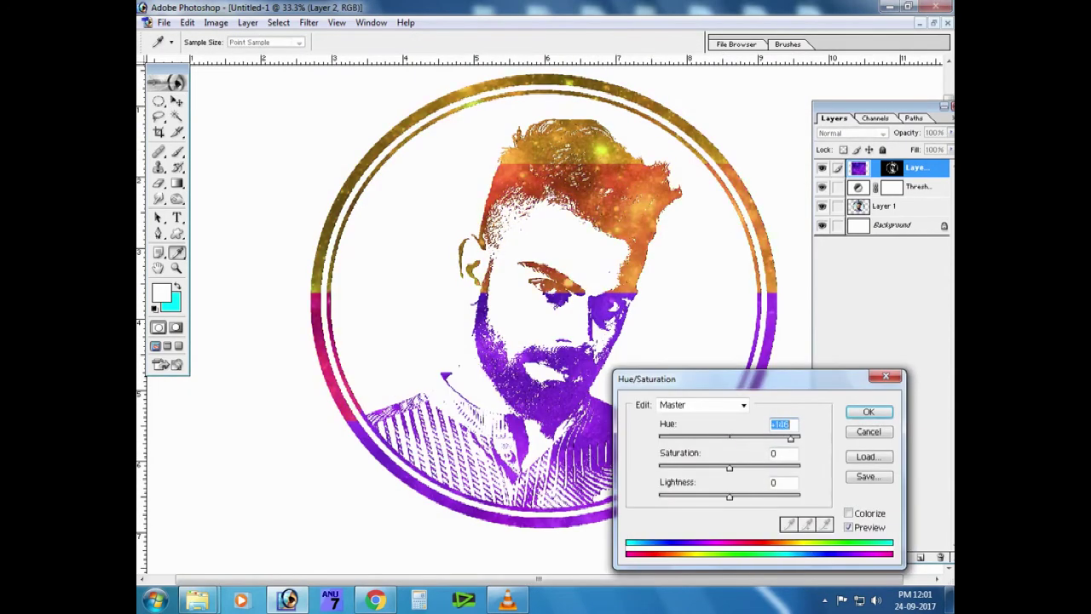
key("shift+Up")
key("shift+Up")
key("shift+Up")
key("shift+Up")
key("shift+Up")
key("shift+Up")
key("shift+Down")
key("shift+Down")
key("shift+Down")
key("shift+Down")
key("shift+Down")
key("shift+Down")
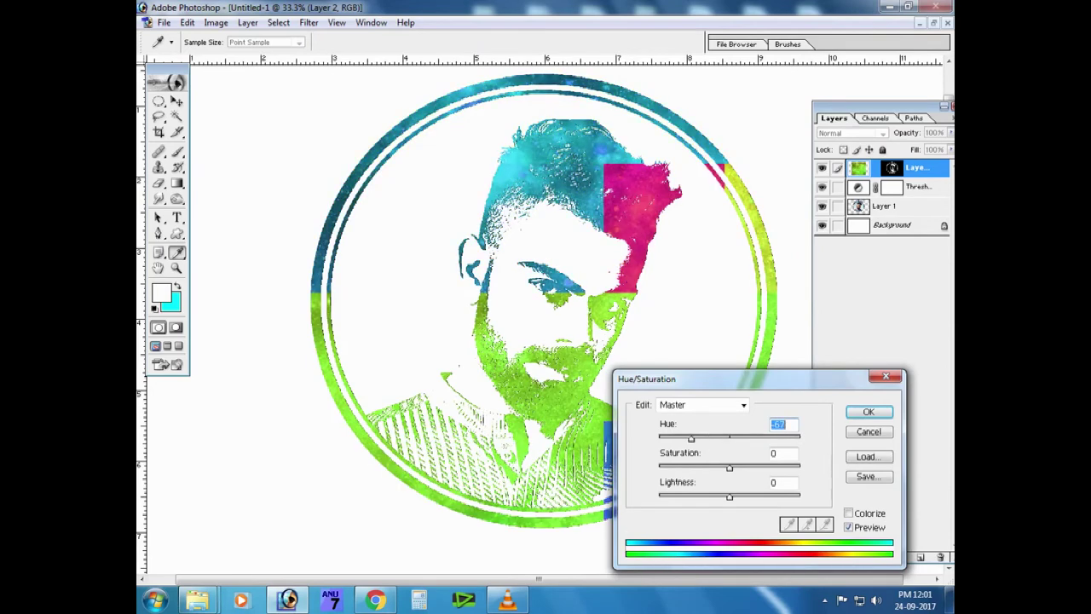
key("shift+Down")
key("shift+Down")
key("shift+Down")
key("shift+Down")
key("shift+Down")
key("shift+Down")
key("shift+Up")
key("shift+Up")
key("shift+Up")
key("shift+Up")
key("shift+Up")
key("shift+Up")
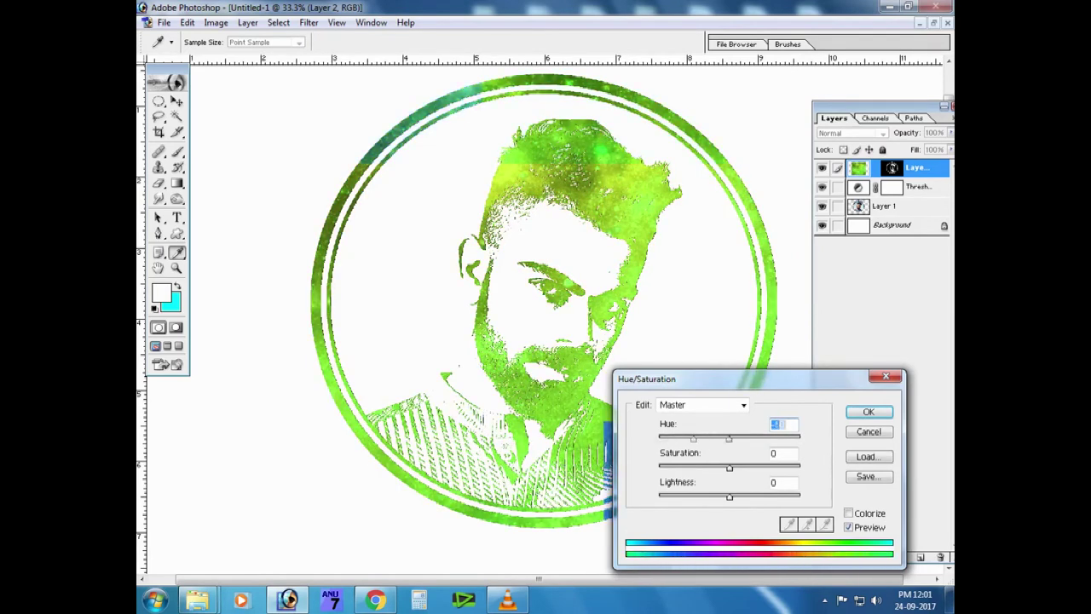
key("shift+Up")
key("shift+Up")
key("shift+Up")
key("shift+Up")
key("shift+Down")
key("shift+Down")
key("shift+Down")
key("Return")
Lower the texture's brightness slightly with Brightness/Contrast
key("alt+i")
key("a")
key("c")
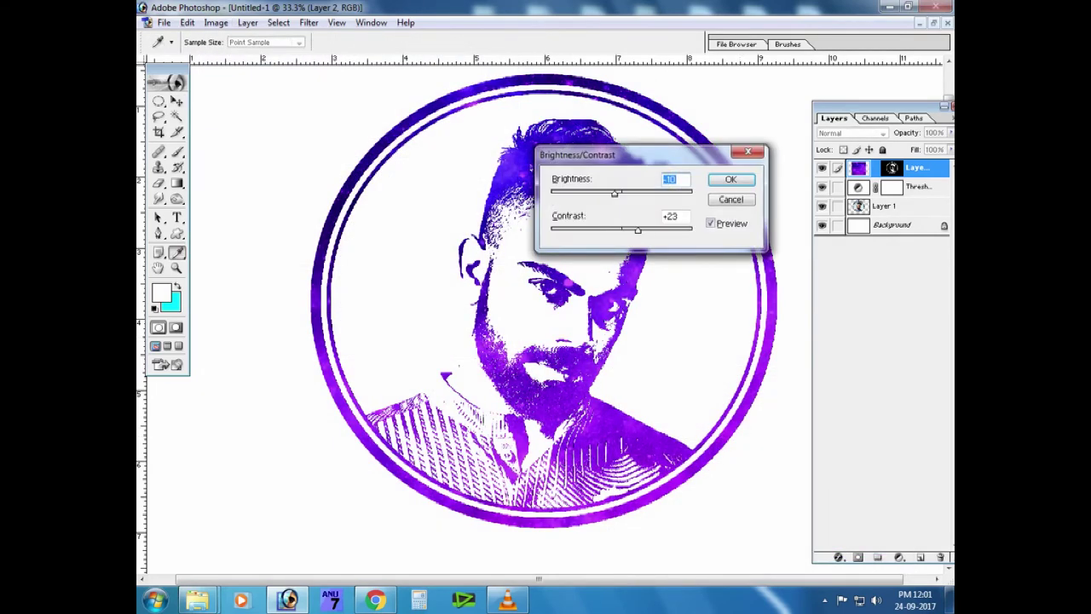
key("shift+Down")
key("shift+Down")
key("Return")
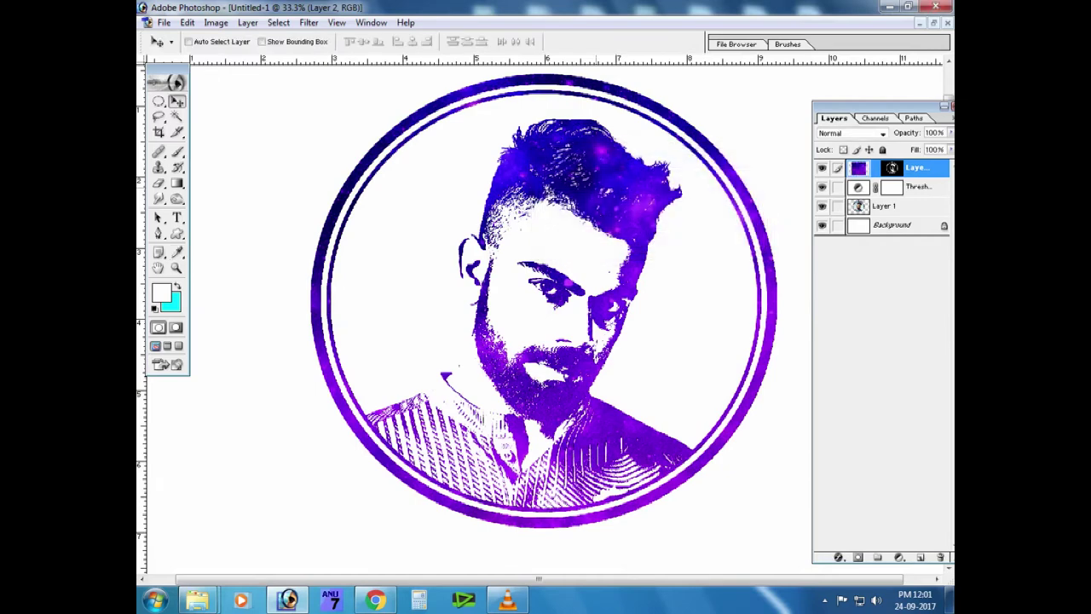
key("ctrl+plus")
Apply Bevel and Emboss to Layer 2 with Depth 1000% and Size 1 px
right_click(653, 123)
key("Escape")
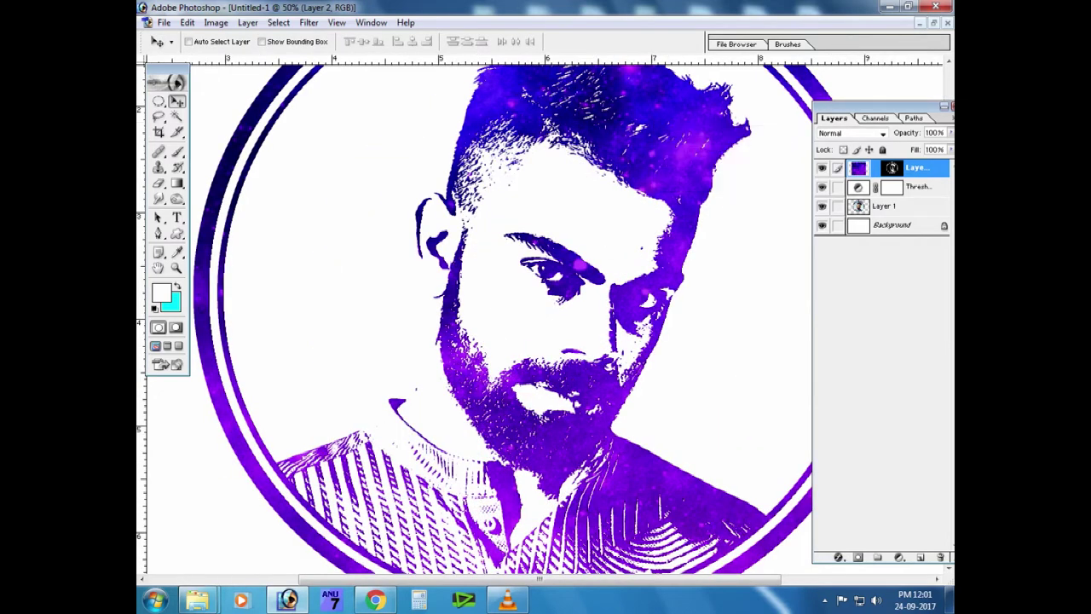
left_click(839, 556)
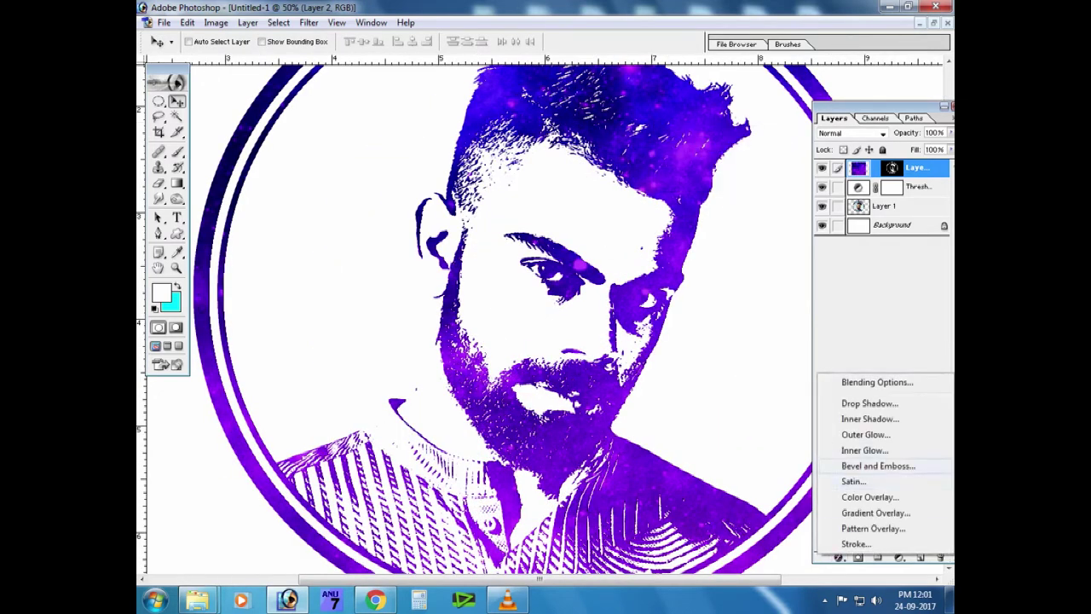
left_click(878, 465)
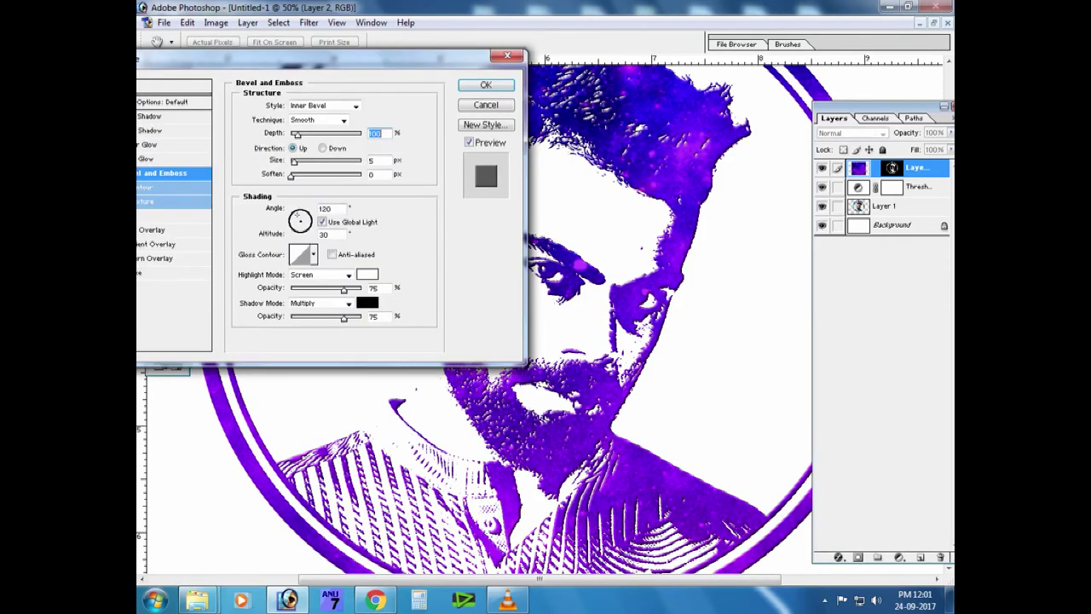
type("1000")
key("Tab")
type("1")
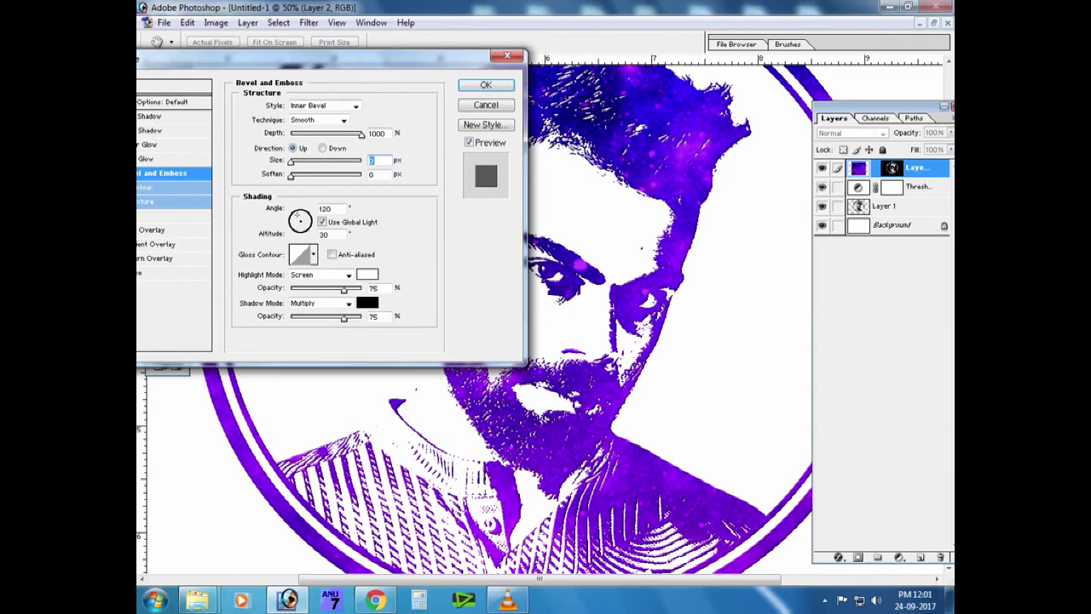
key("Return")
key("ctrl+minus")
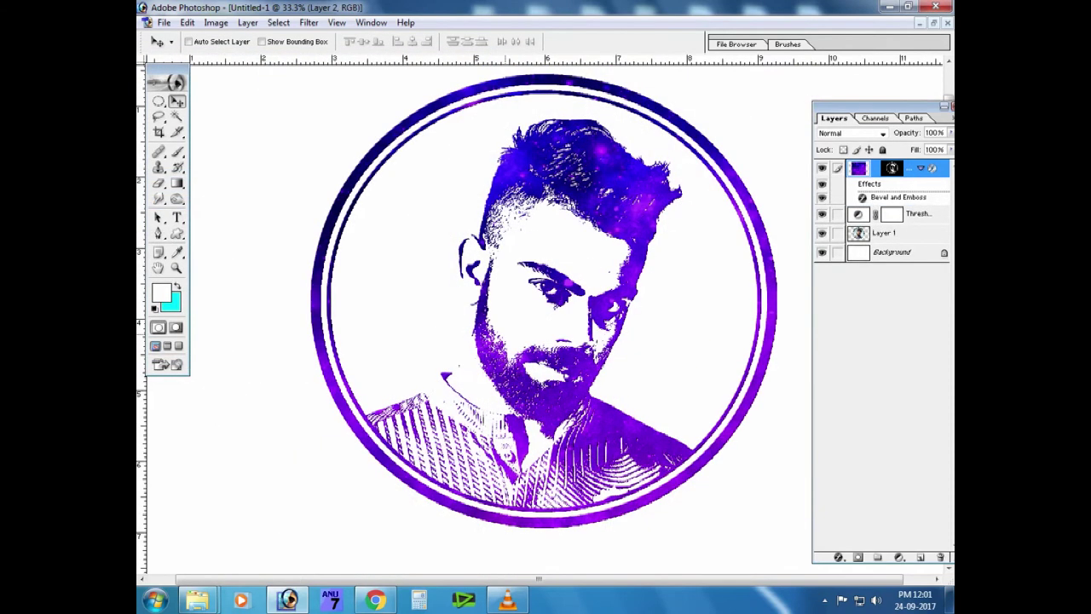
key("ctrl+minus")
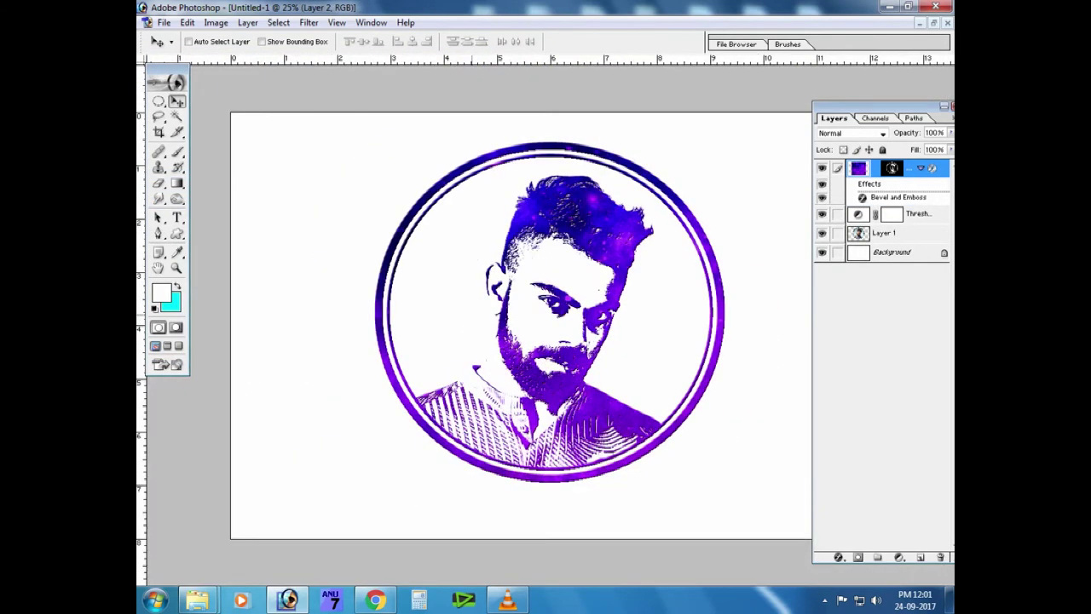
key("t")
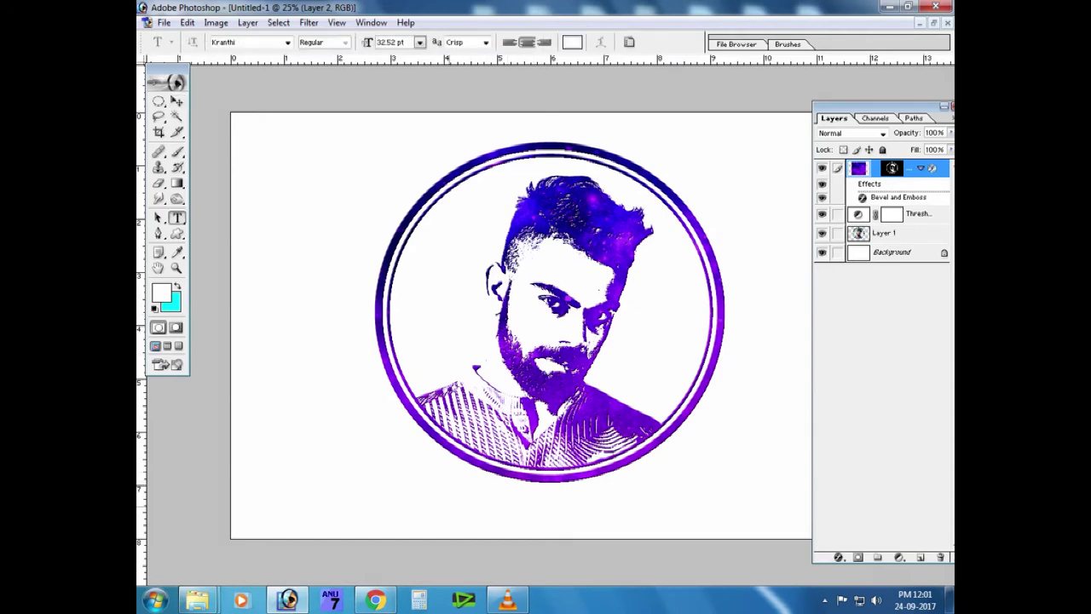
Move the ringed portrait up slightly and start a new Amorinda text layer below the rings
left_click(449, 503)
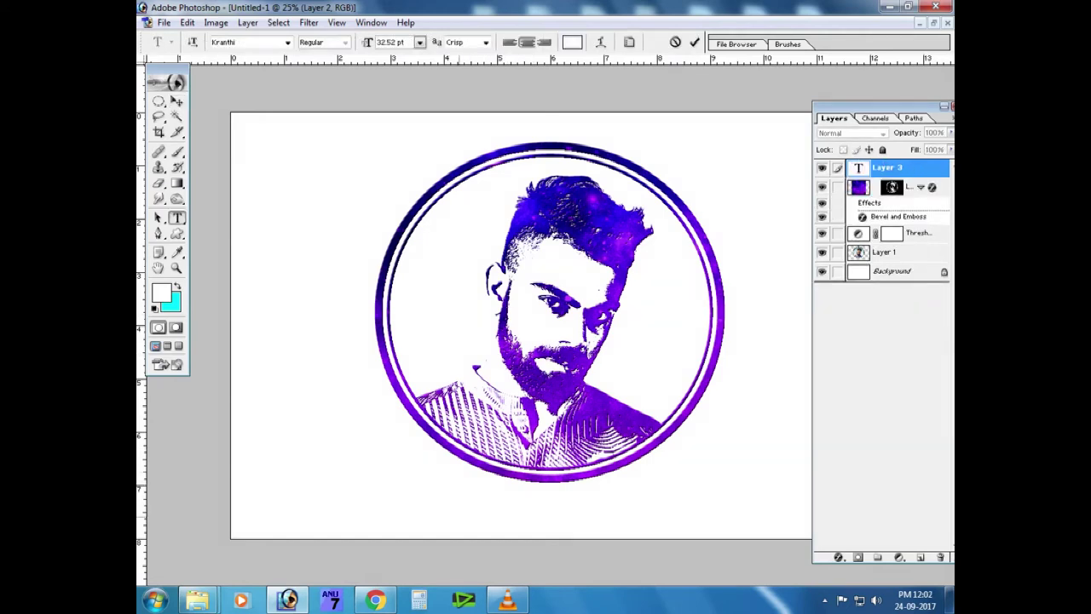
key("Escape")
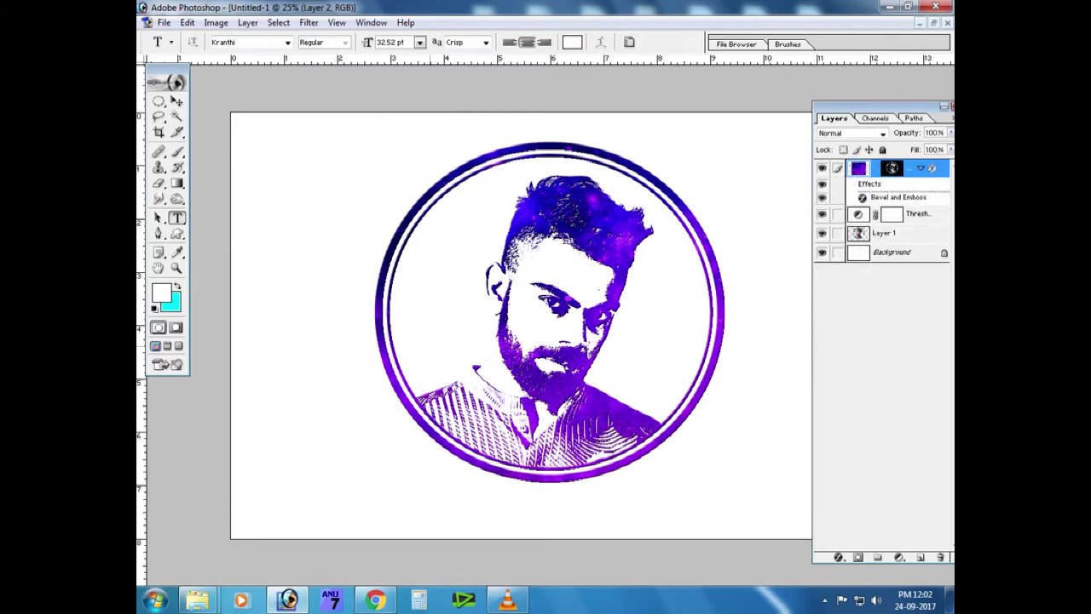
key("v")
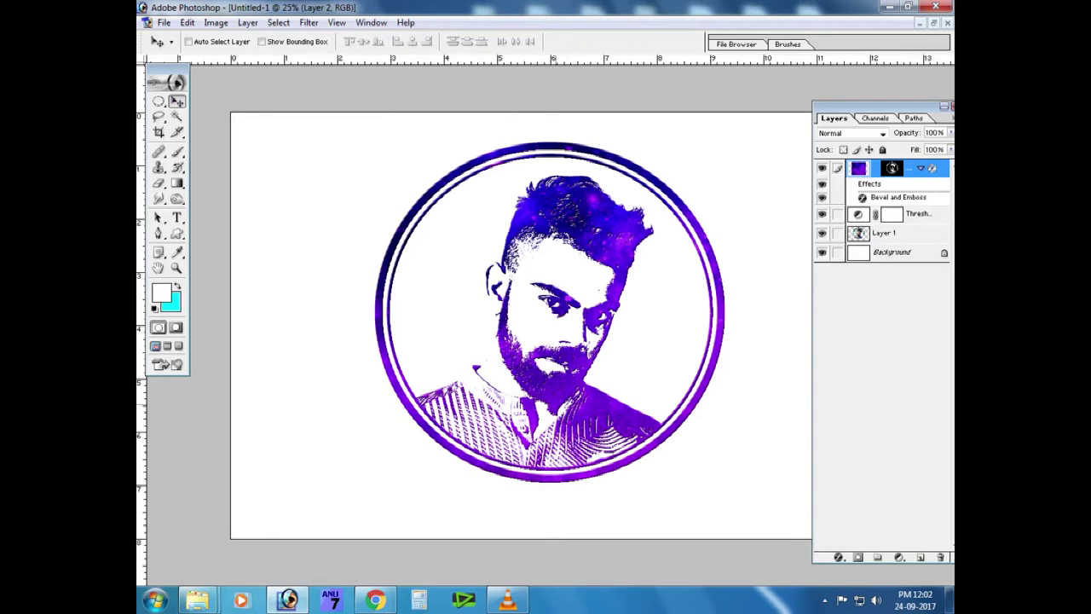
key("t")
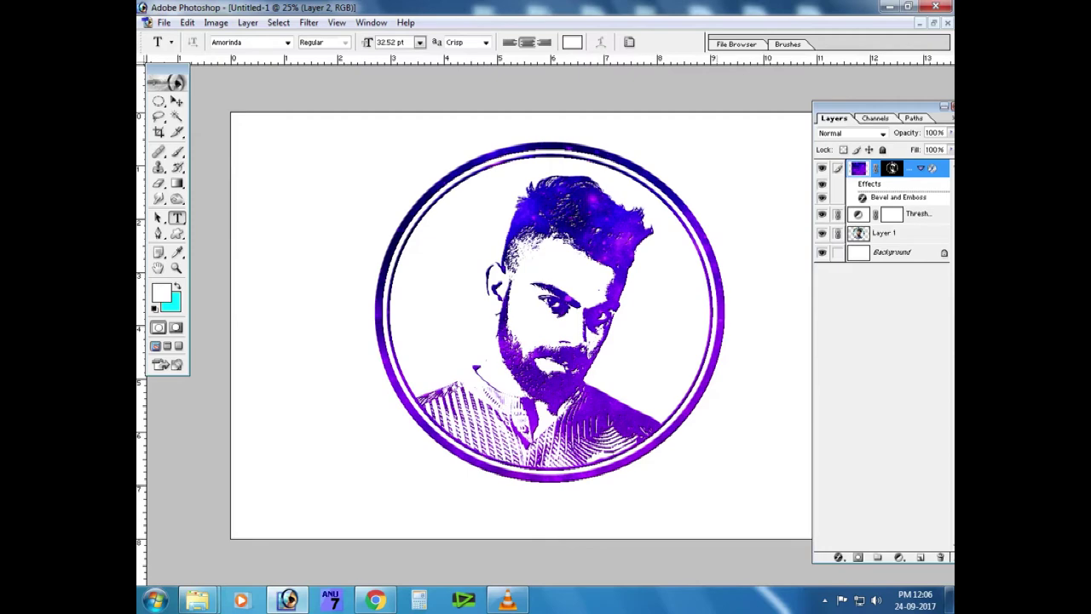
key("v")
left_click_drag(549, 311, 550, 294)
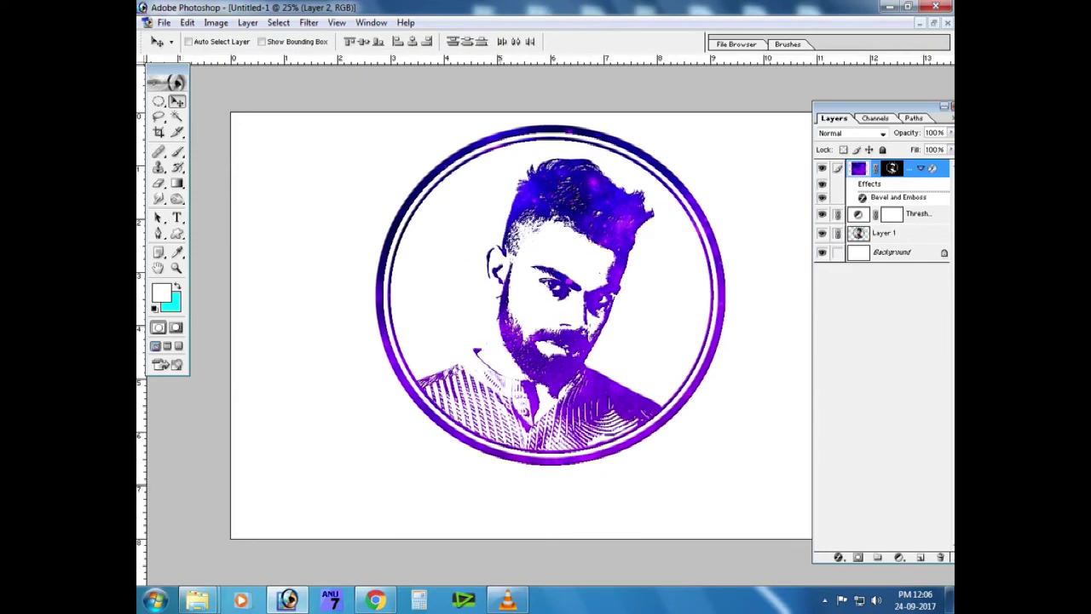
key("t")
left_click(499, 498)
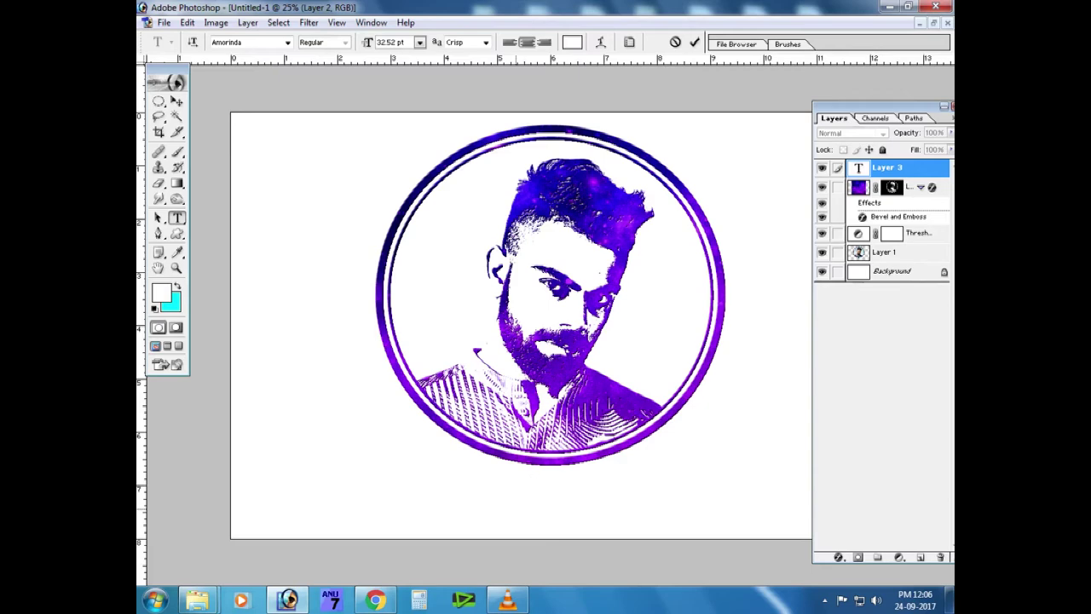
Commit the VIRAT KOHLI text in black and centre it under the portrait
key("ctrl+Return")
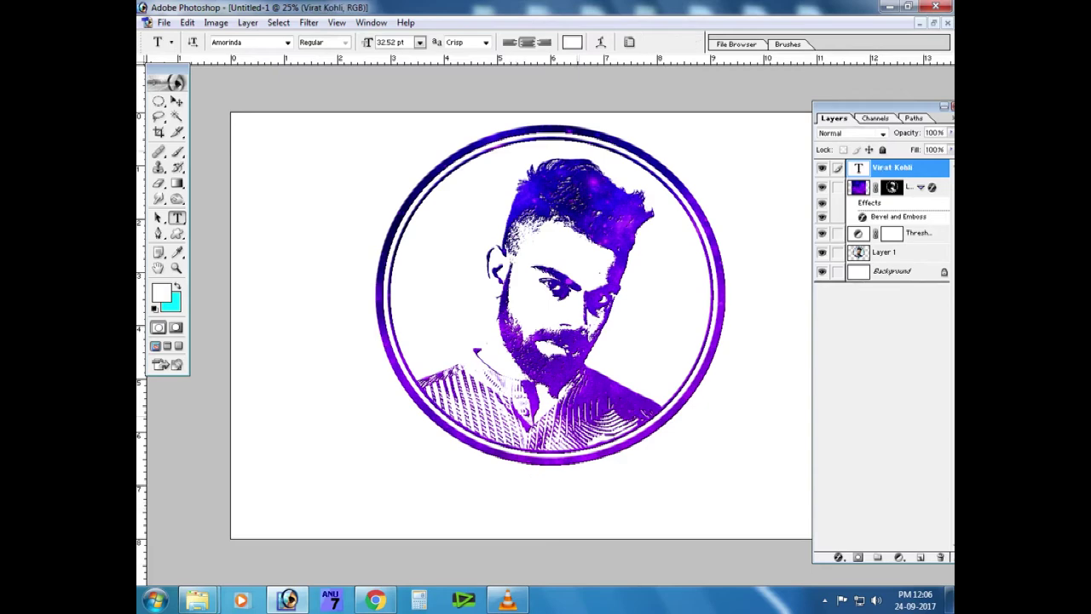
left_click(572, 42)
left_click(436, 564)
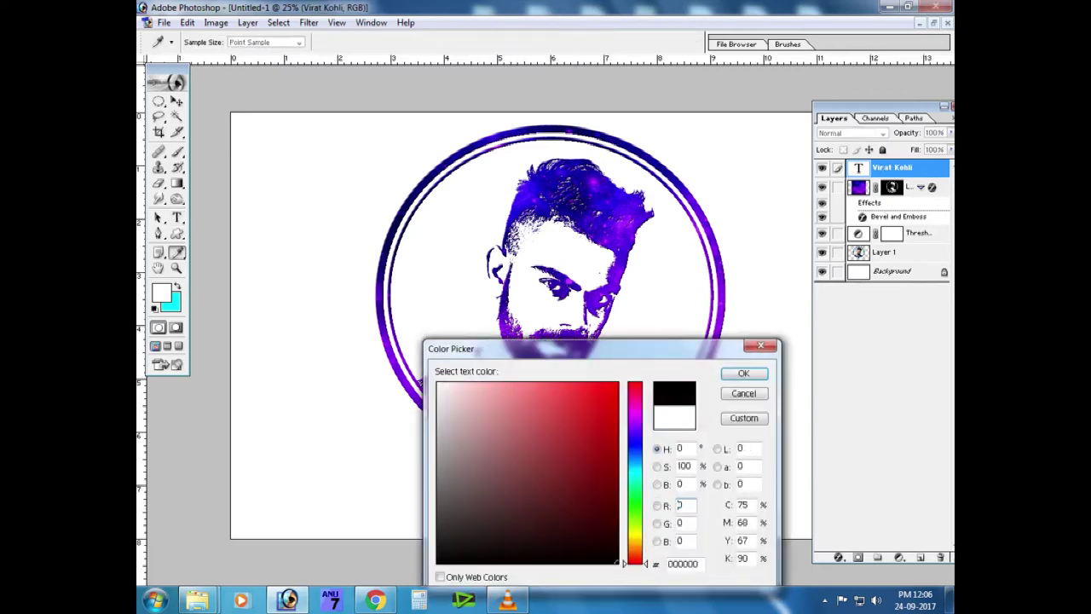
left_click(747, 372)
left_click_drag(497, 490, 637, 520)
key("ctrl+t")
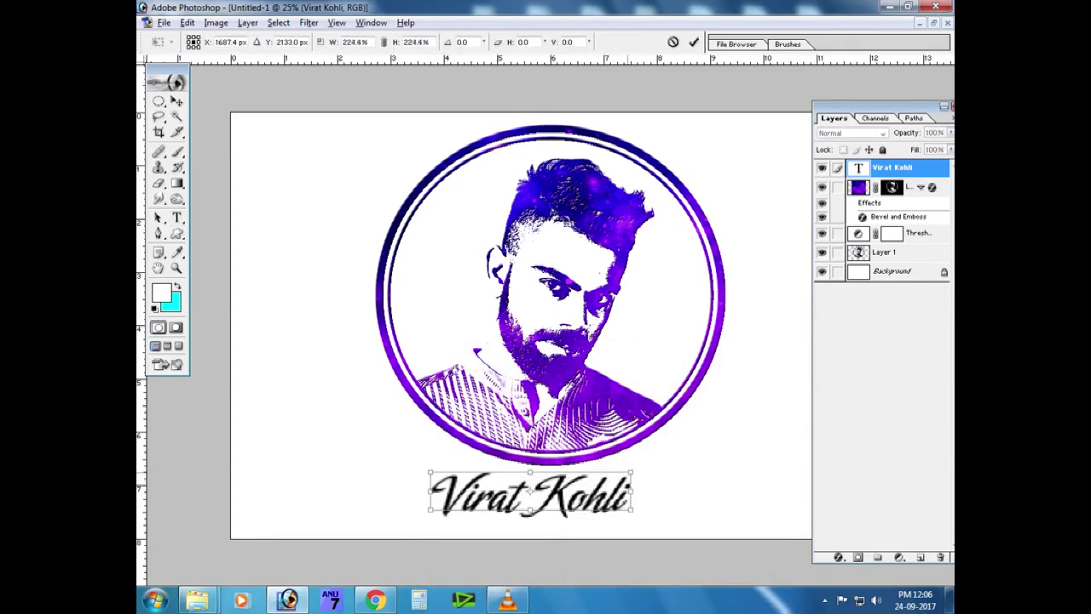
key("Return")
left_click_drag(529, 495, 549, 494)
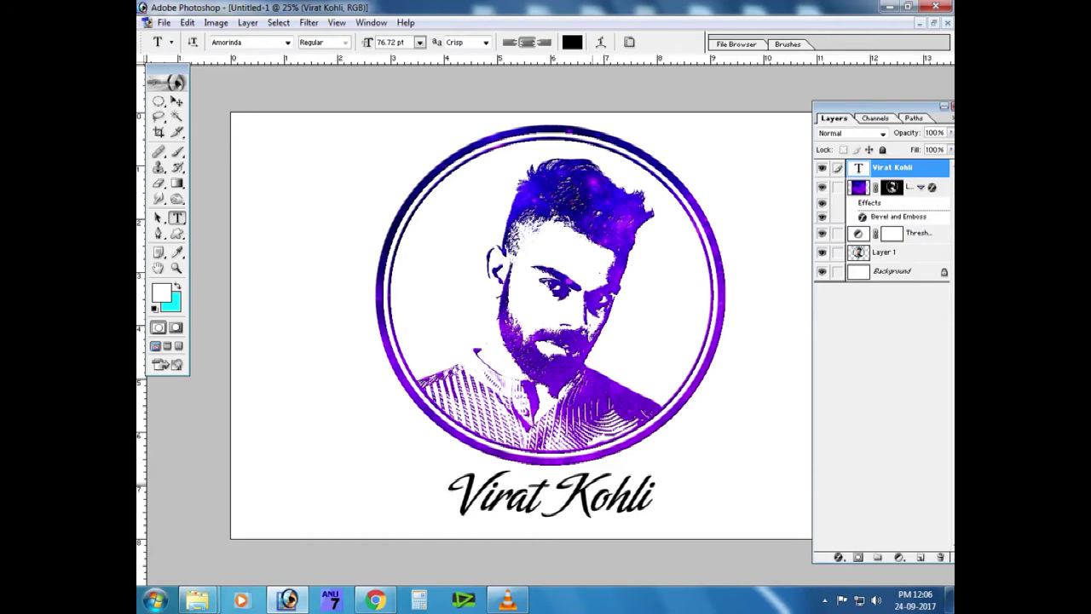
Switch the name to the Anastasia font, stretch it wider and nudge it into place
left_click(249, 41)
key("Down")
key("Down")
key("Down")
key("Down")
key("Down")
key("Down")
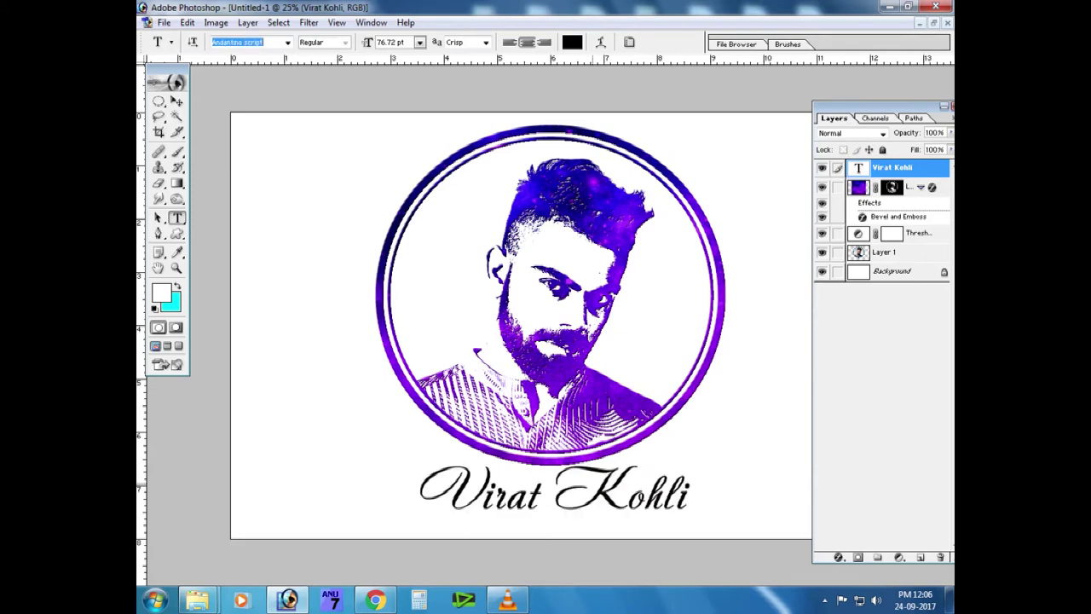
key("Up")
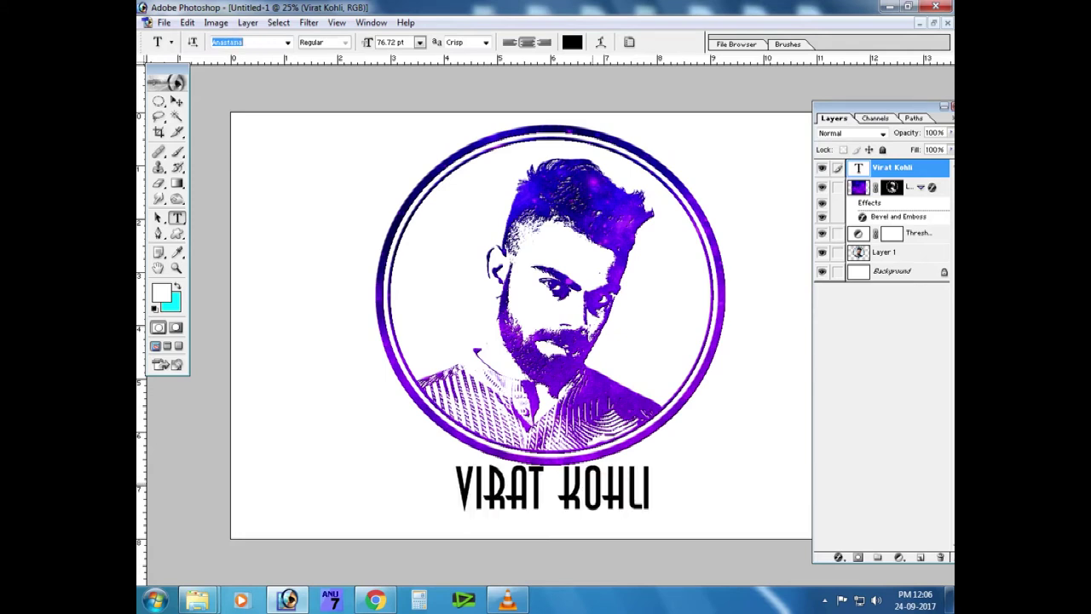
key("Return")
key("ctrl+t")
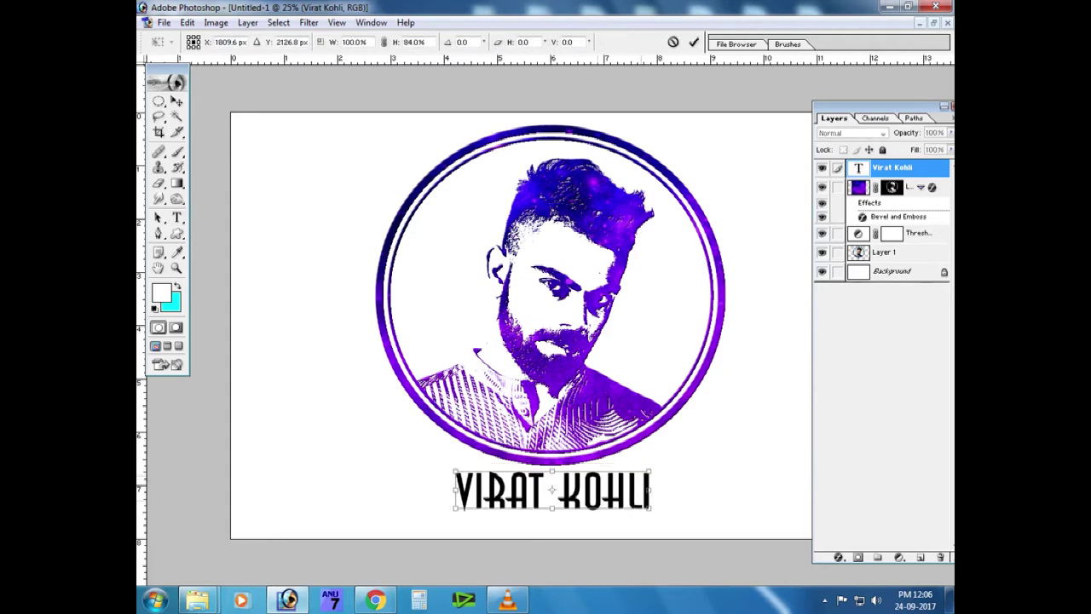
left_click_drag(651, 509, 687, 513)
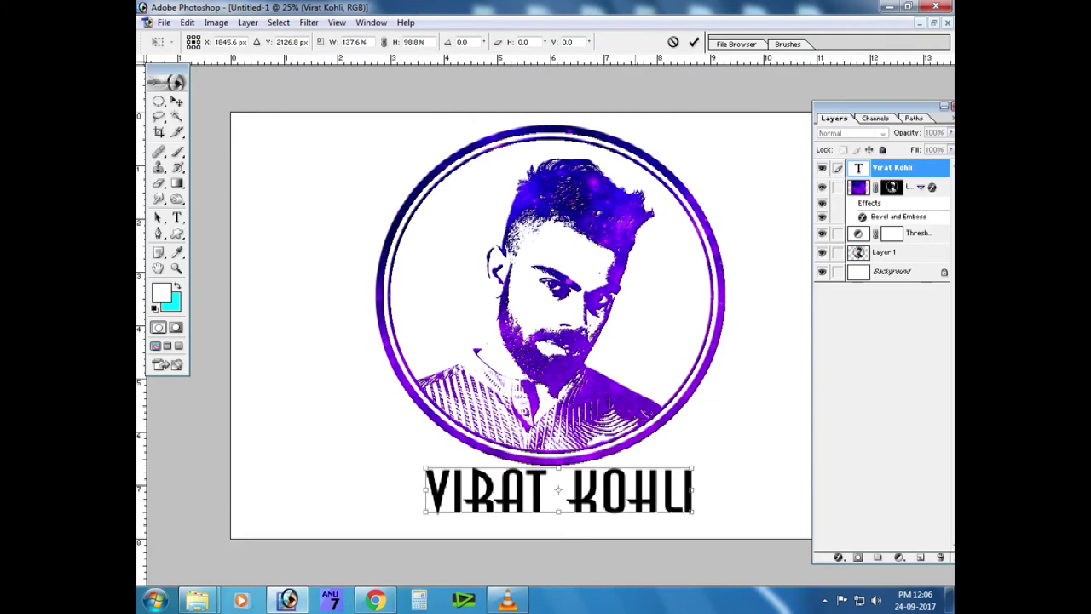
key("Return")
left_click_drag(558, 487, 555, 492)
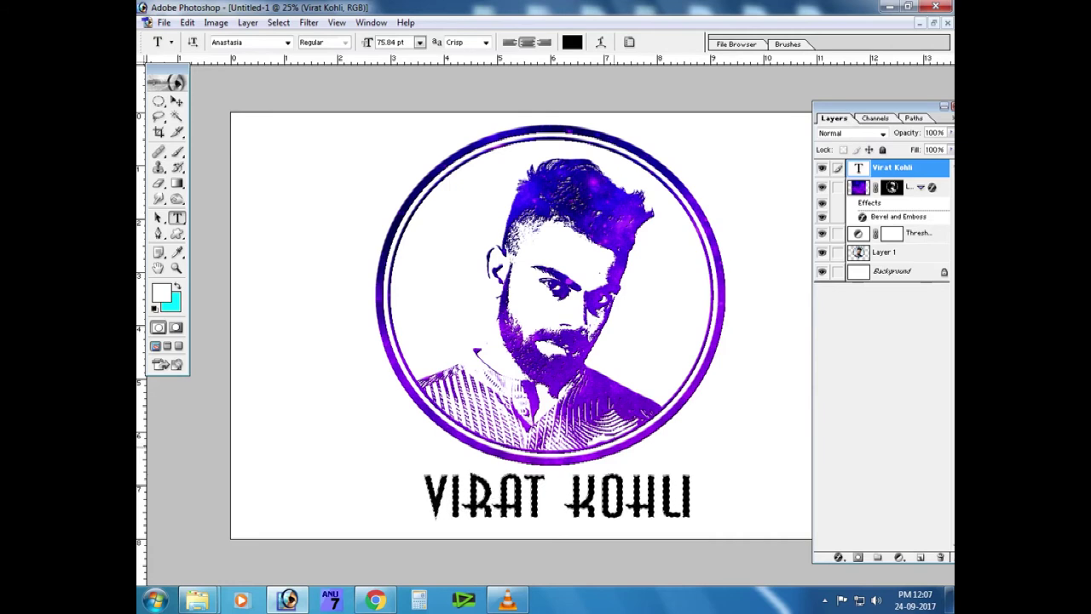
Lay a galaxy texture layer over the VIRAT KOHLI text and shift its hue to -35 for blue
left_click(908, 188)
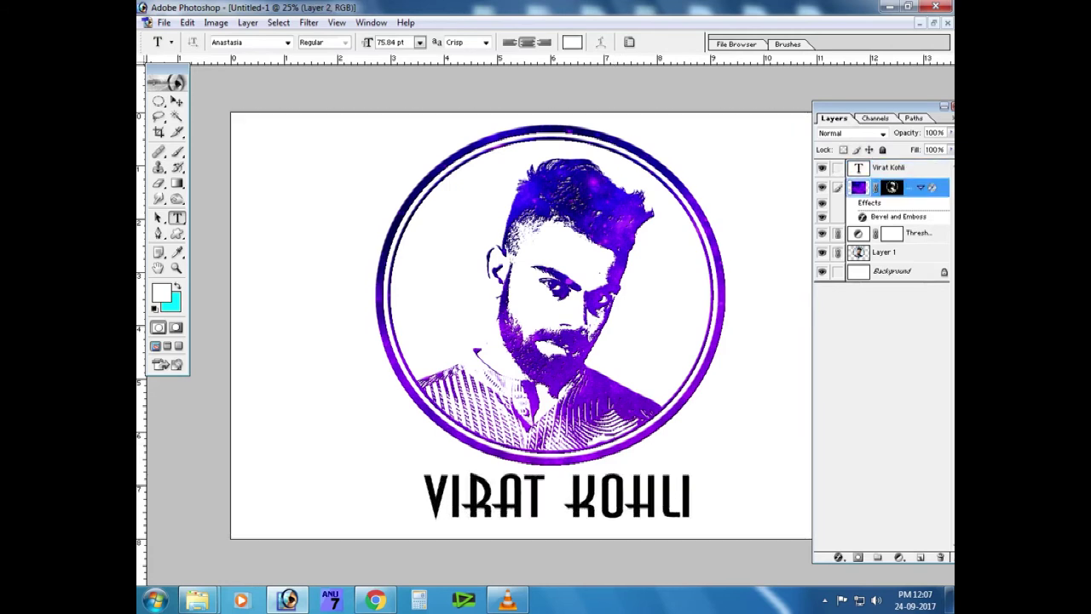
left_click(692, 499)
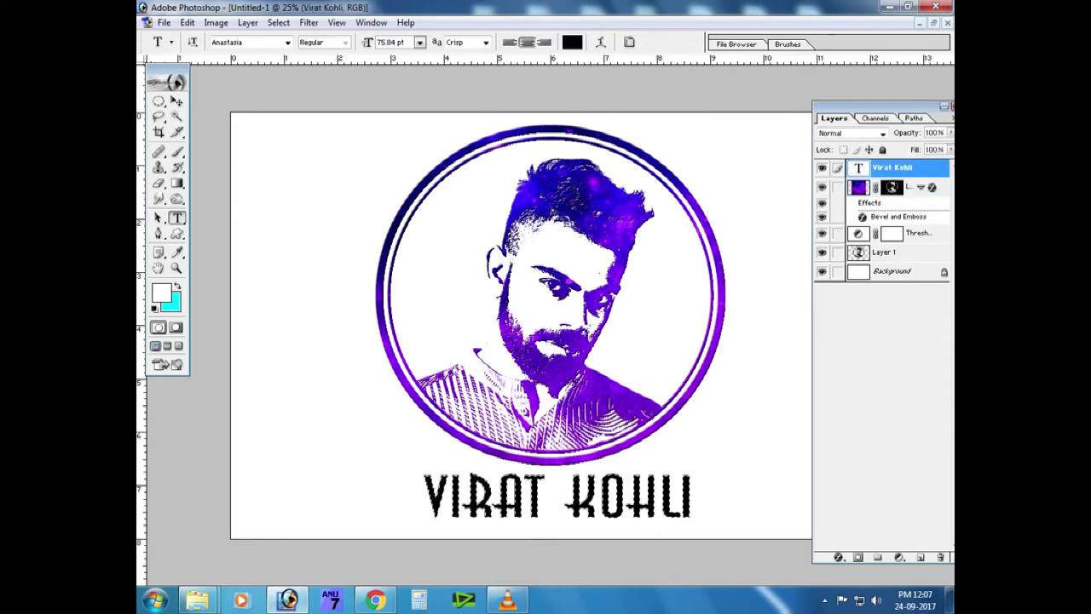
key("ctrl+j")
key("v")
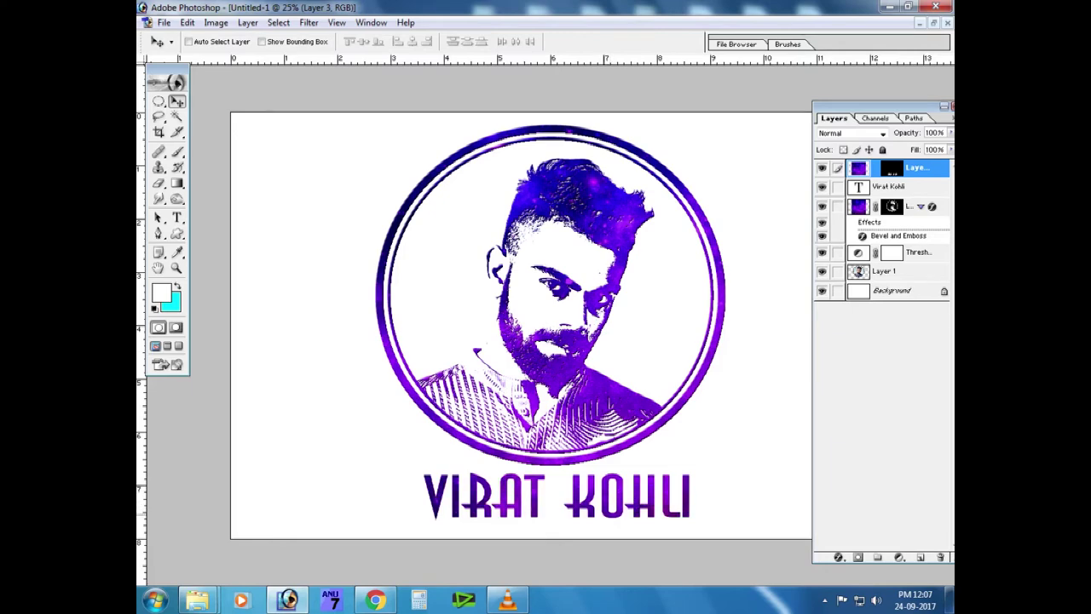
key("ctrl+u")
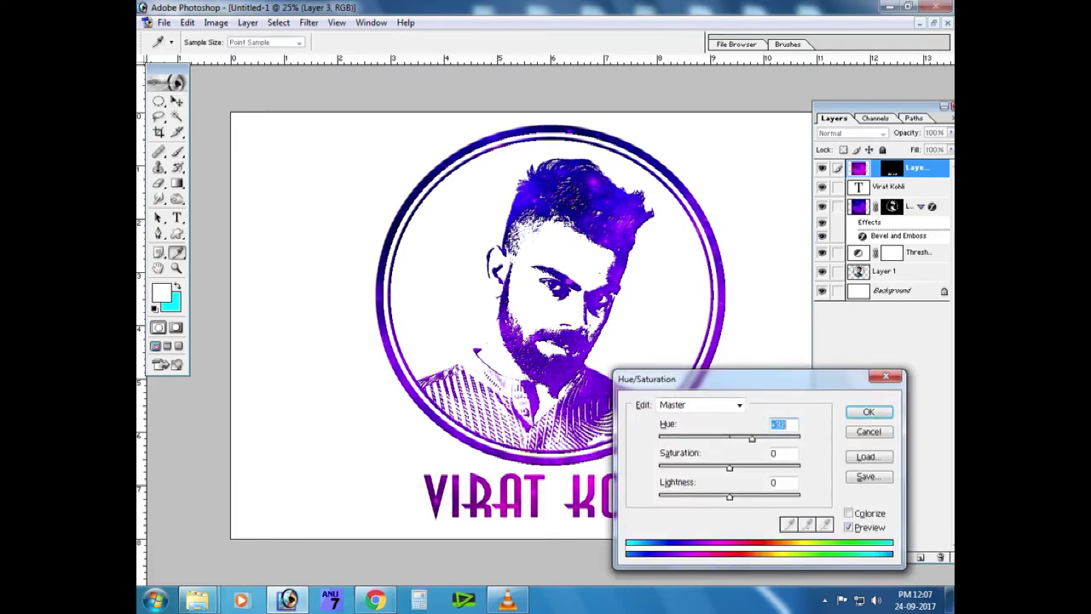
key("shift+Down")
key("shift+Down")
key("shift+Down")
key("Down")
key("Down")
key("Down")
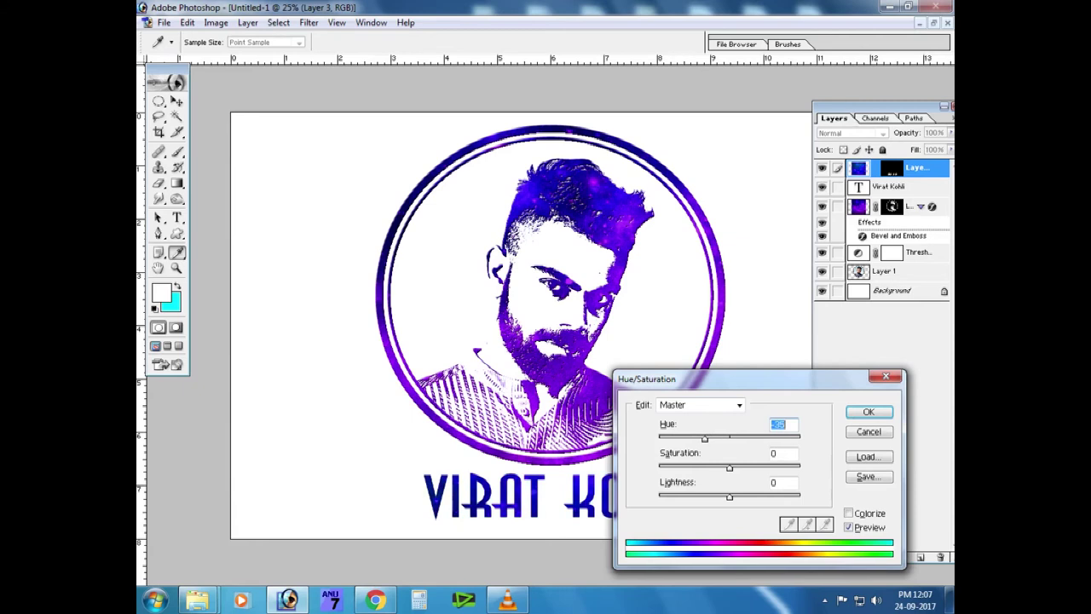
key("Return")
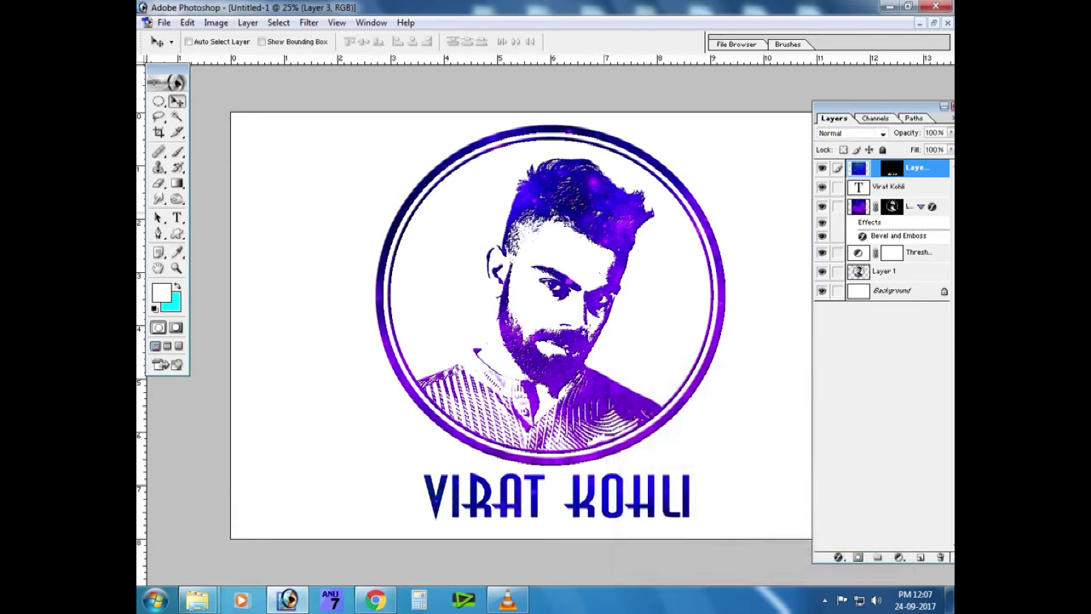
Reapply the -35 blue hue shift to the portrait layer, Layer 2, comparing before and after
left_click(908, 206)
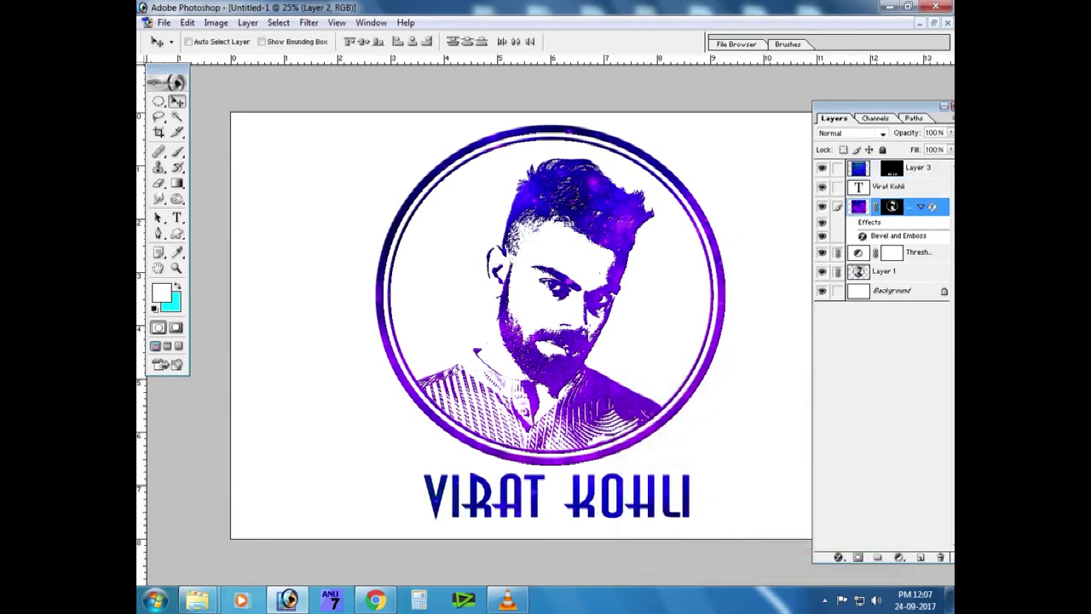
key("ctrl+alt+u")
key("Return")
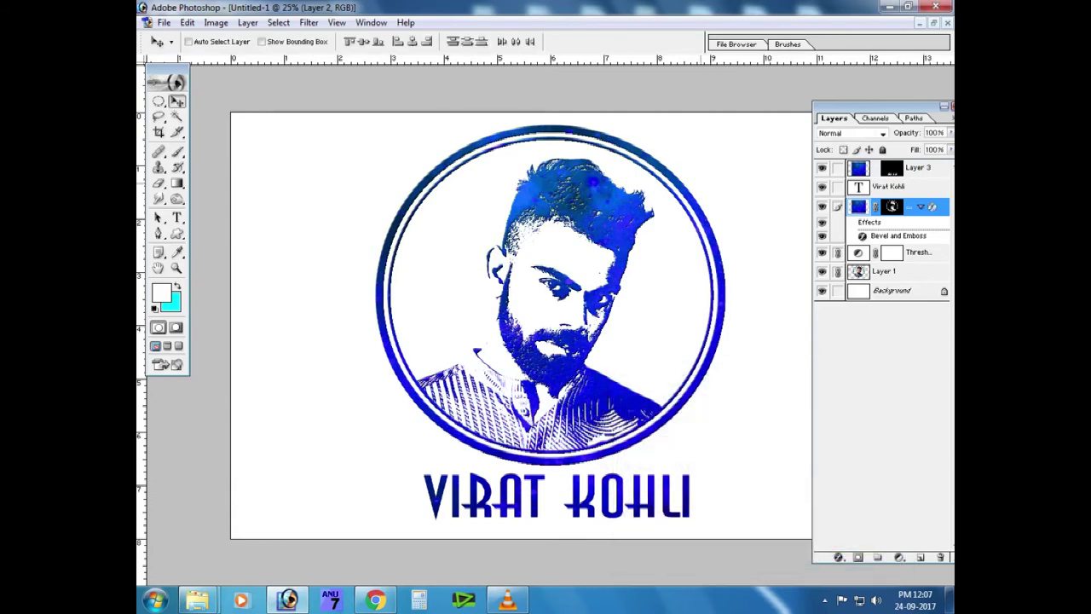
key("ctrl+z")
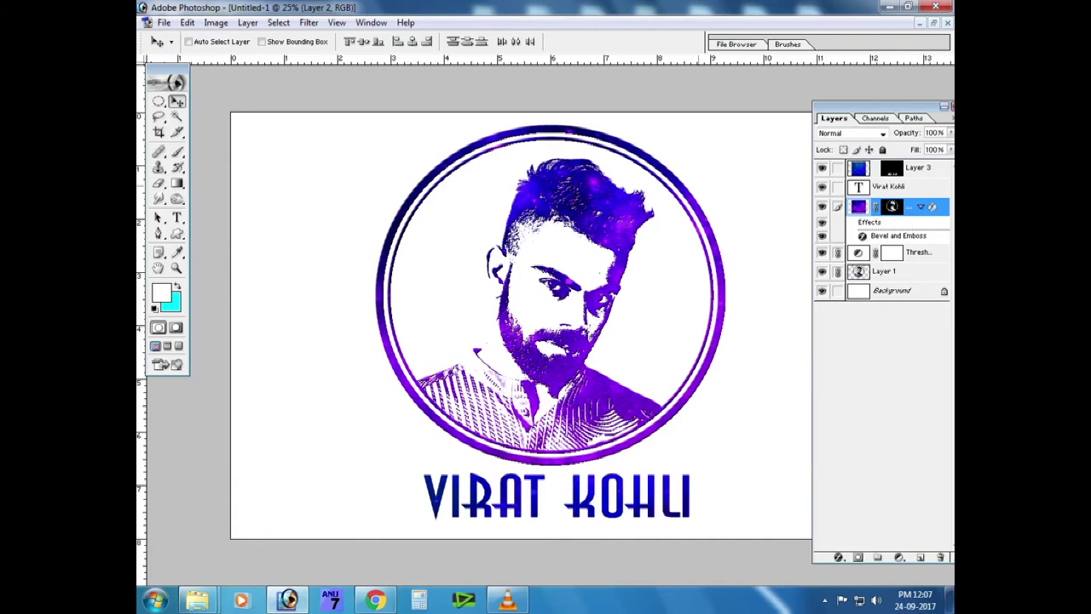
key("ctrl+z")
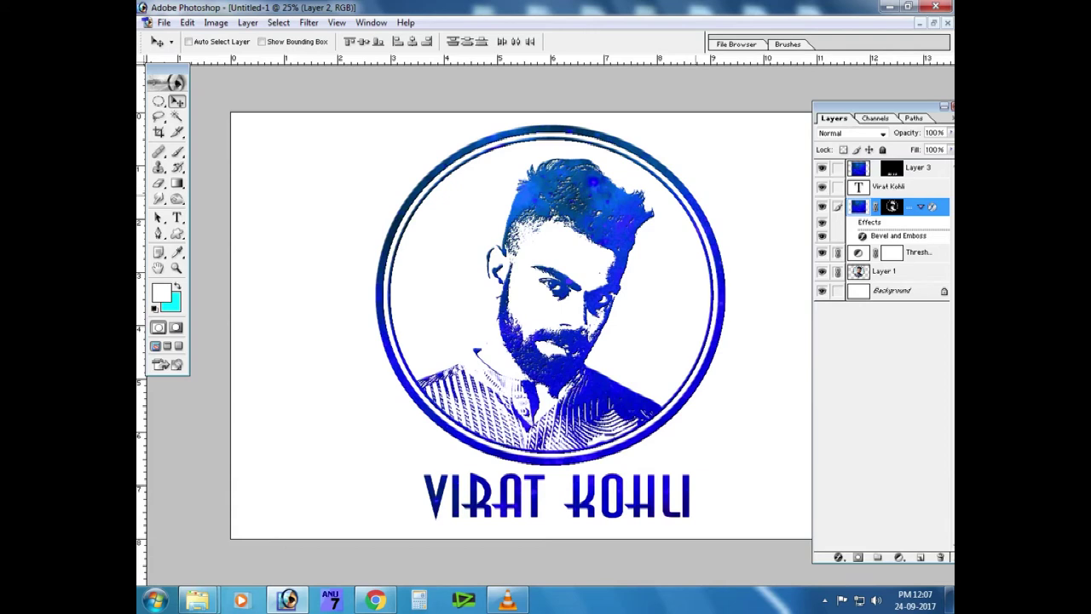
key("alt+bracketright")
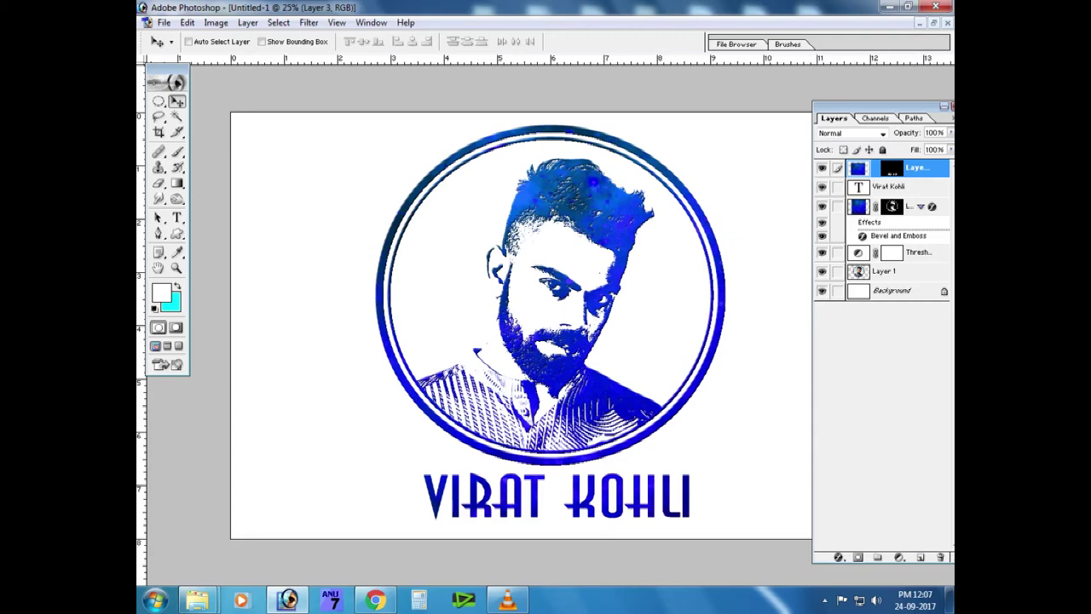
left_click(838, 556)
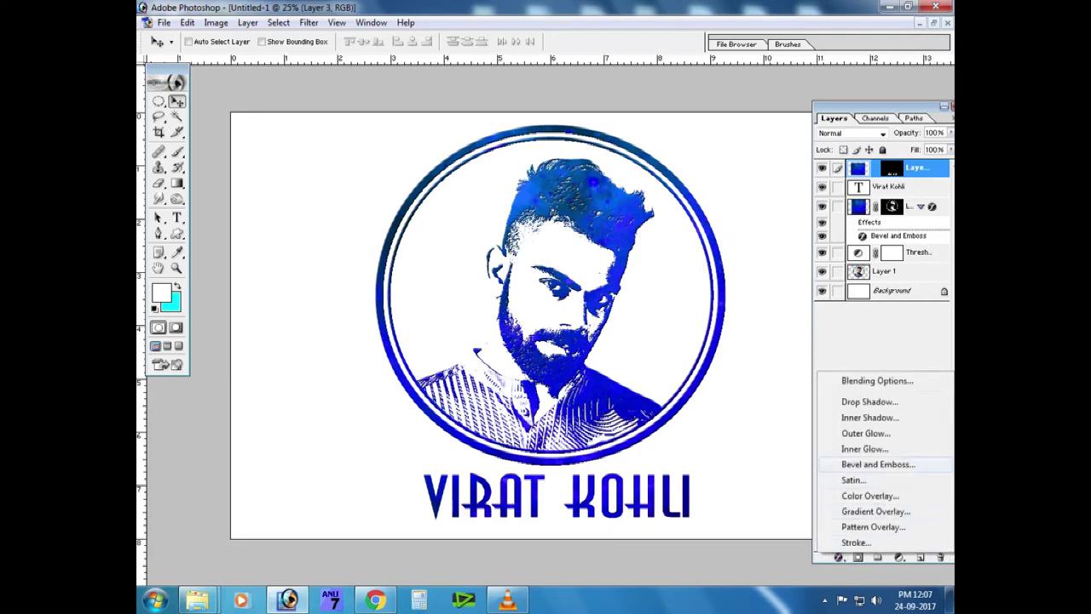
Give the name's texture layer, Layer 3, a Bevel and Emboss with depth 1000 and size 0
left_click(878, 464)
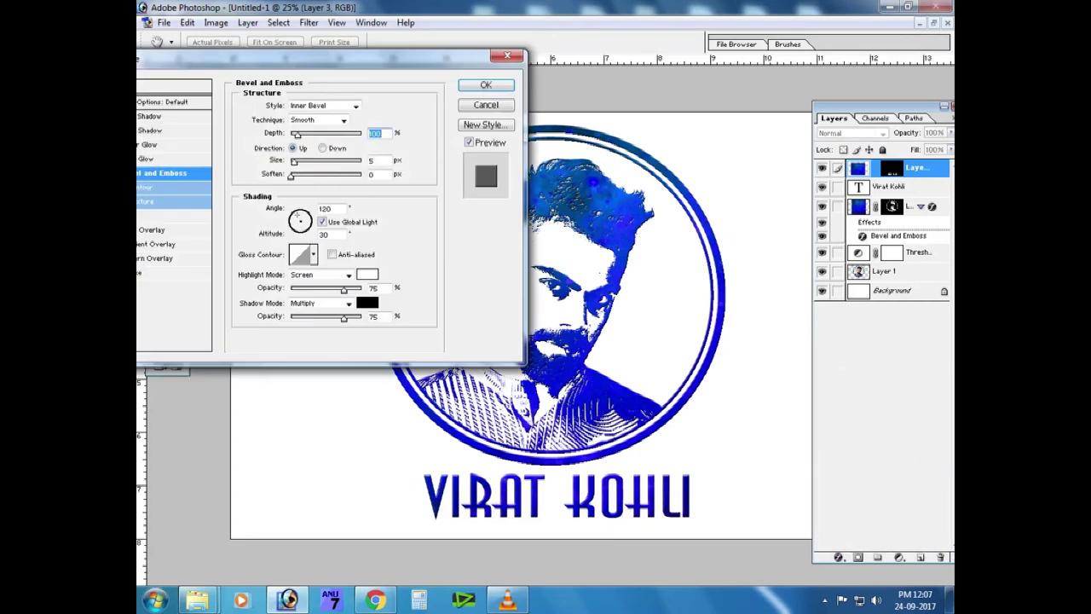
key("Tab")
left_click_drag(296, 134, 362, 133)
key("Tab")
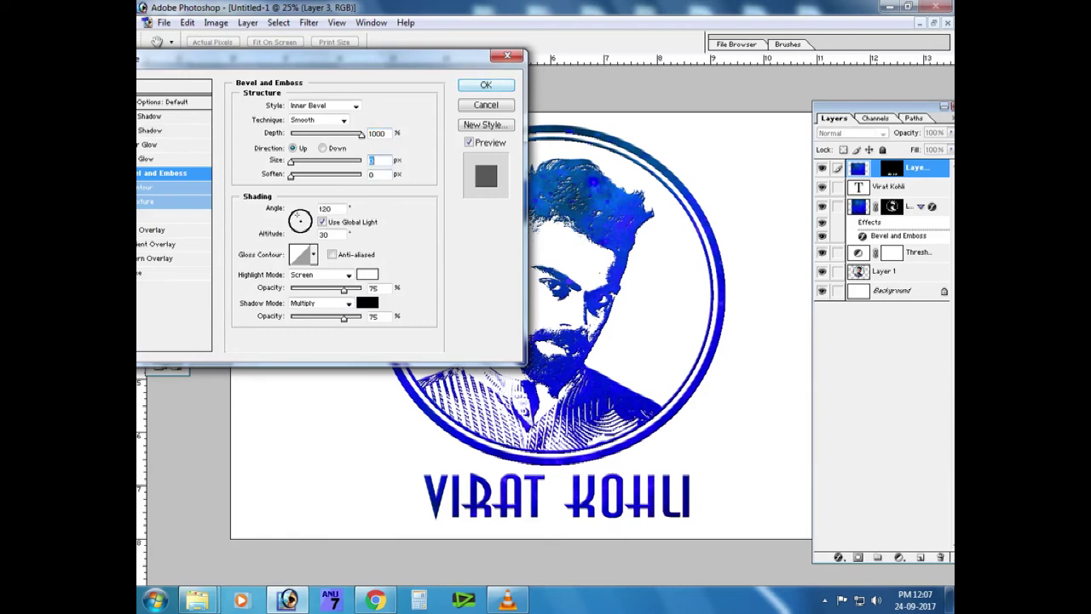
left_click(485, 84)
key("ctrl+plus")
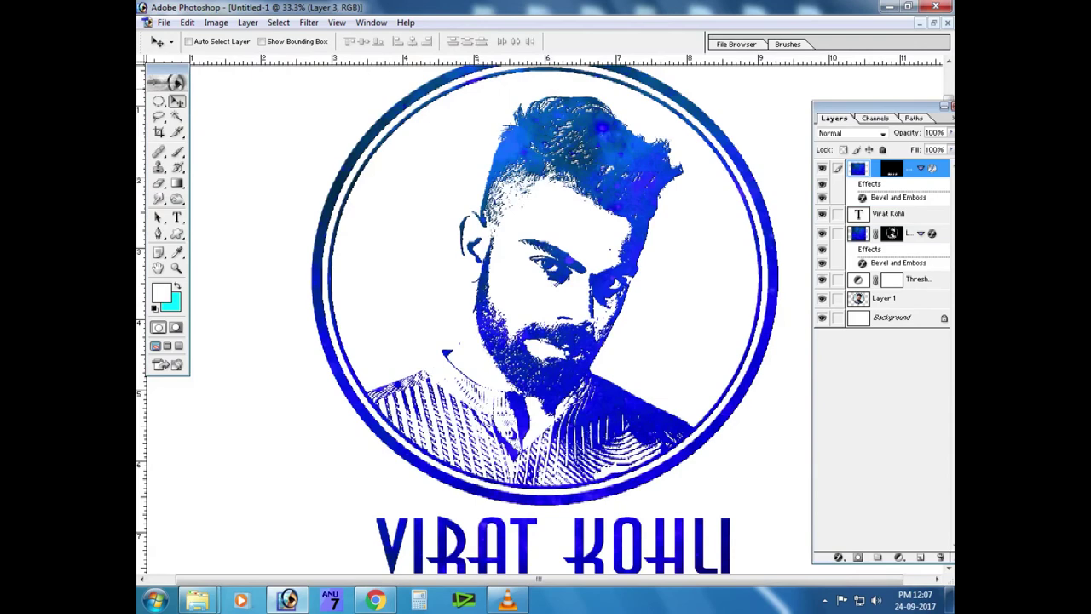
Zoom out to 25% and hide the panels to preview the artwork, then open Save As
key("ctrl+minus")
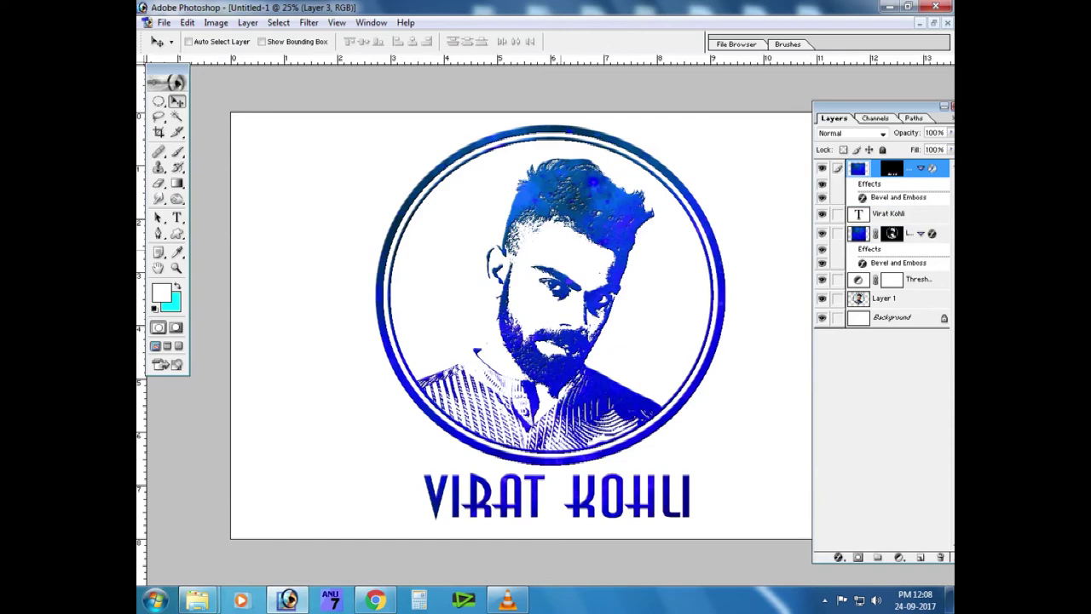
key("Tab")
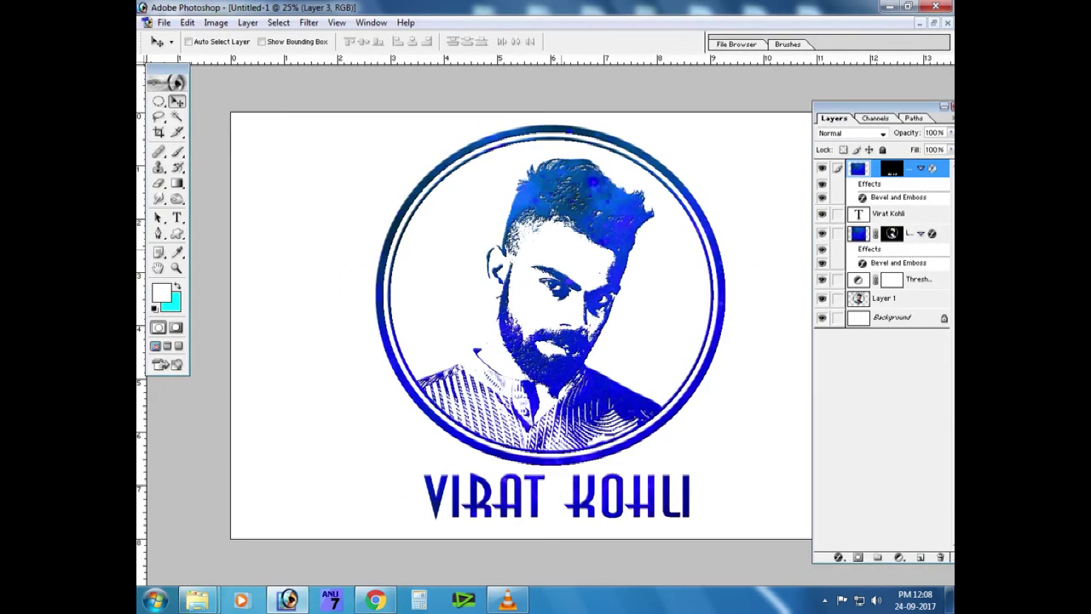
key("ctrl+shift+s")
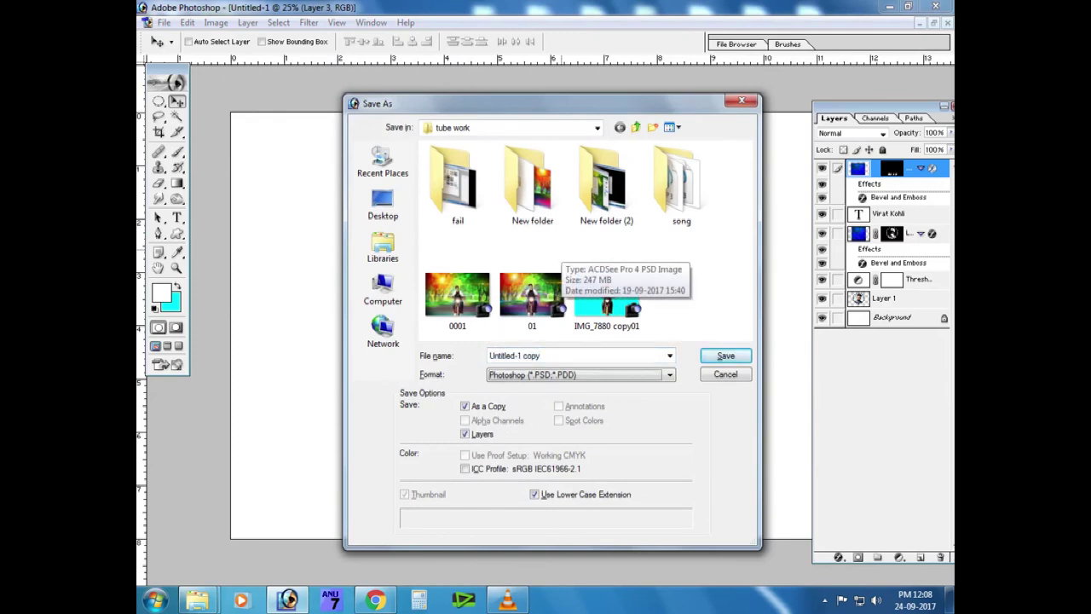
Save a JPEG copy named 0125 in the tube work folder
left_click(579, 356)
type("0125")
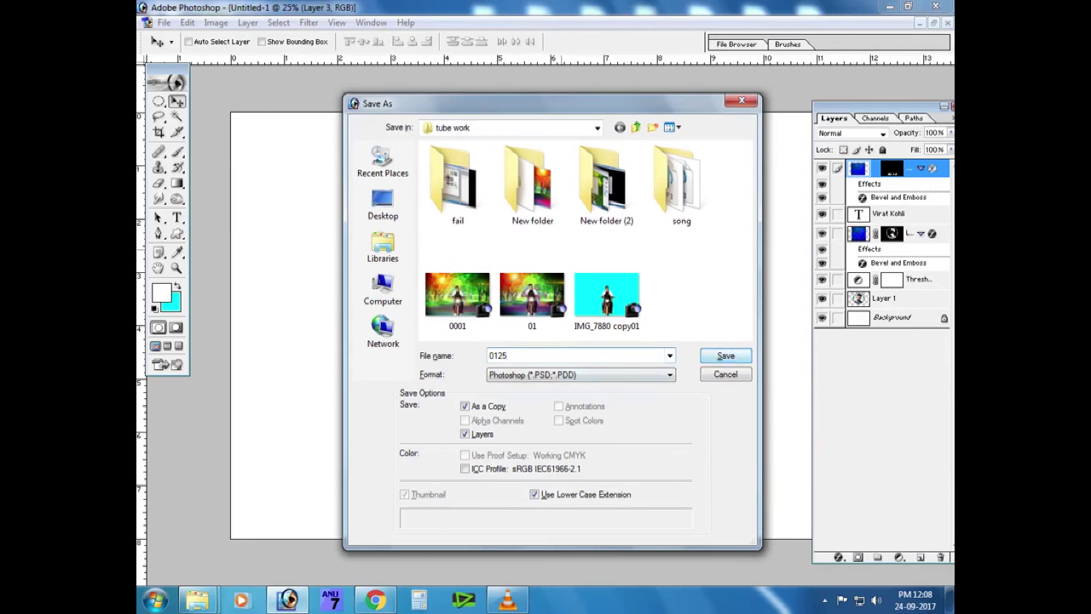
left_click(580, 375)
left_click(536, 443)
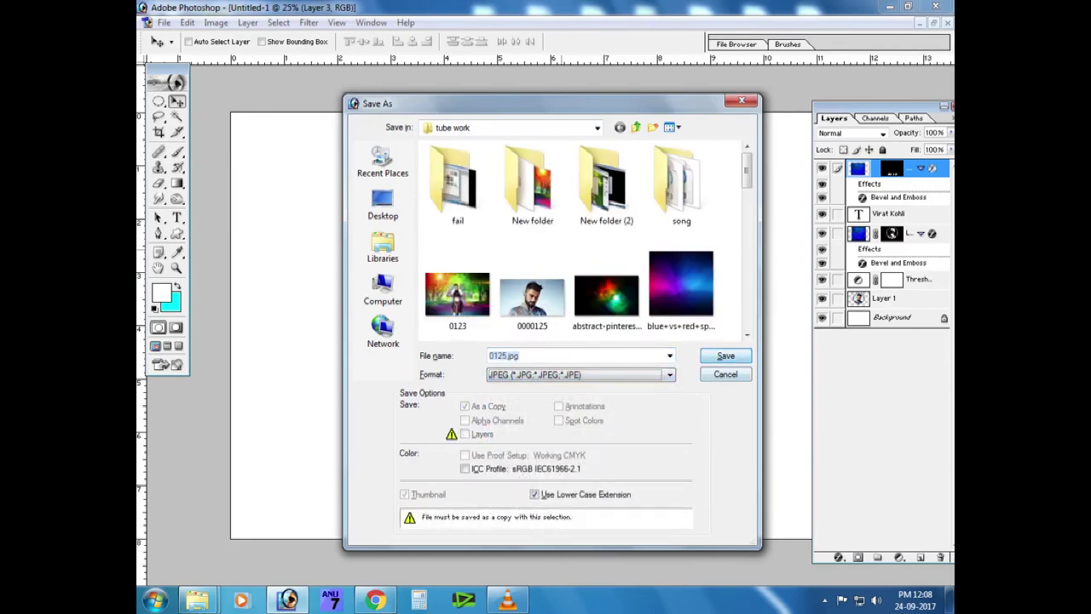
left_click(725, 355)
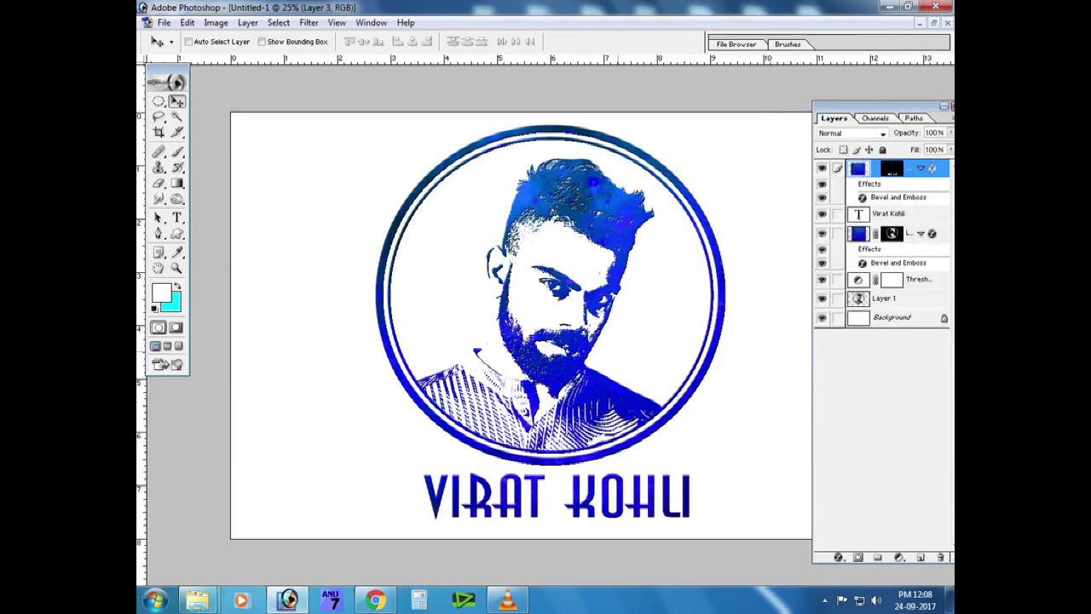
key("ctrl+o")
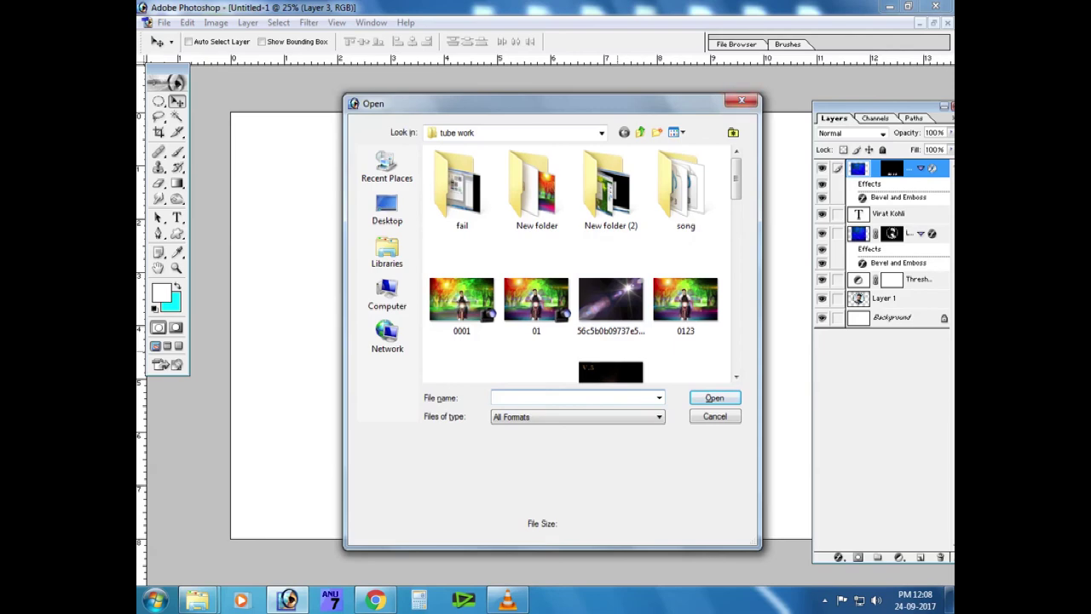
left_click(740, 101)
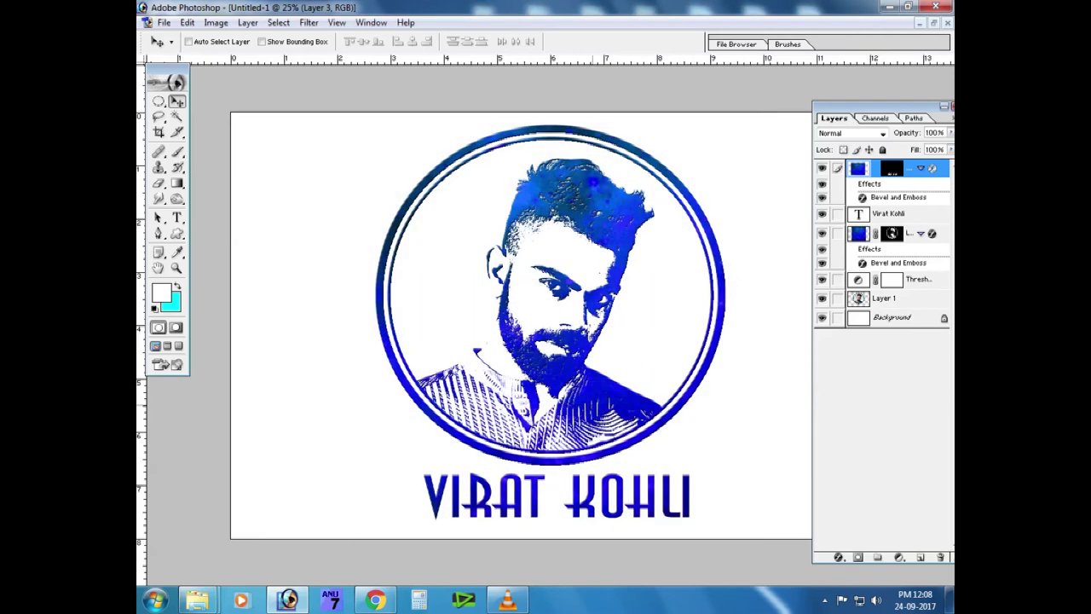